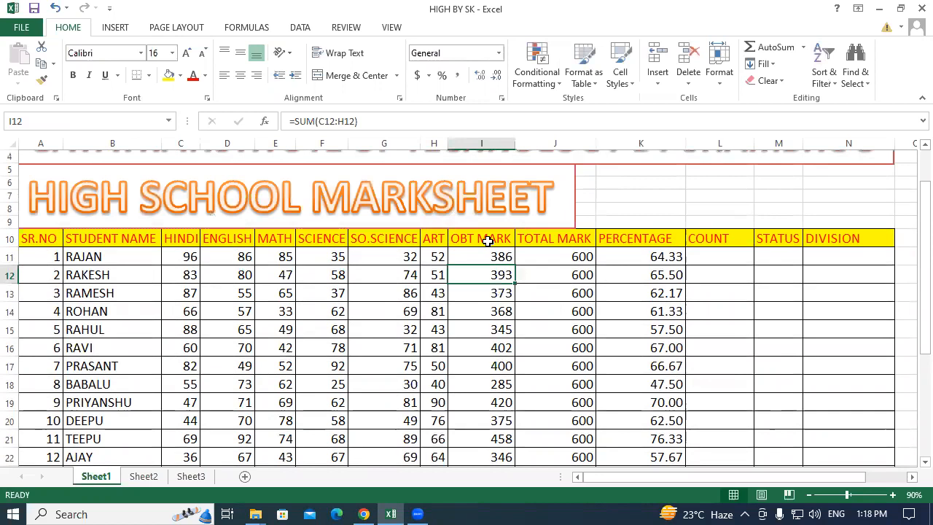
- Review the marksheet's result headers in row 10, from OBT MARK and PERCENTAGE to COUNT, STATUS and DIVISION
left_click(488, 240)
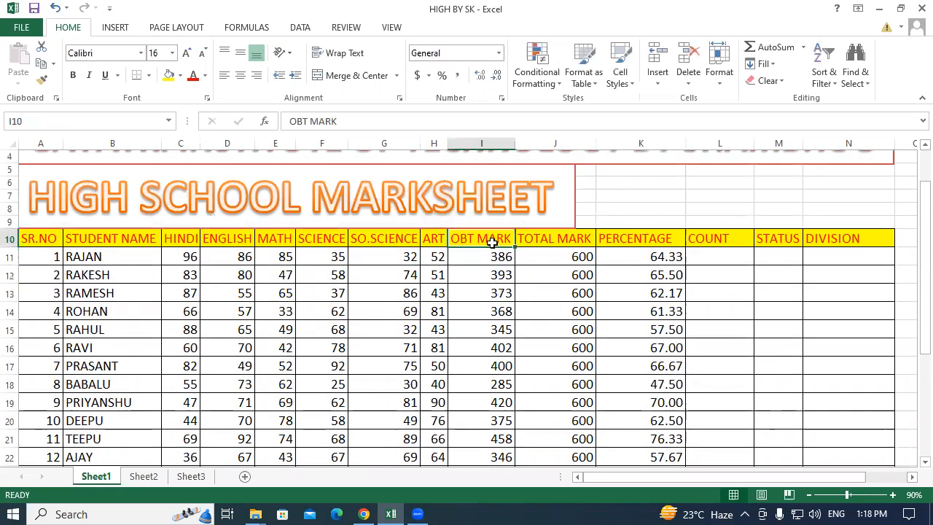
left_click(622, 238)
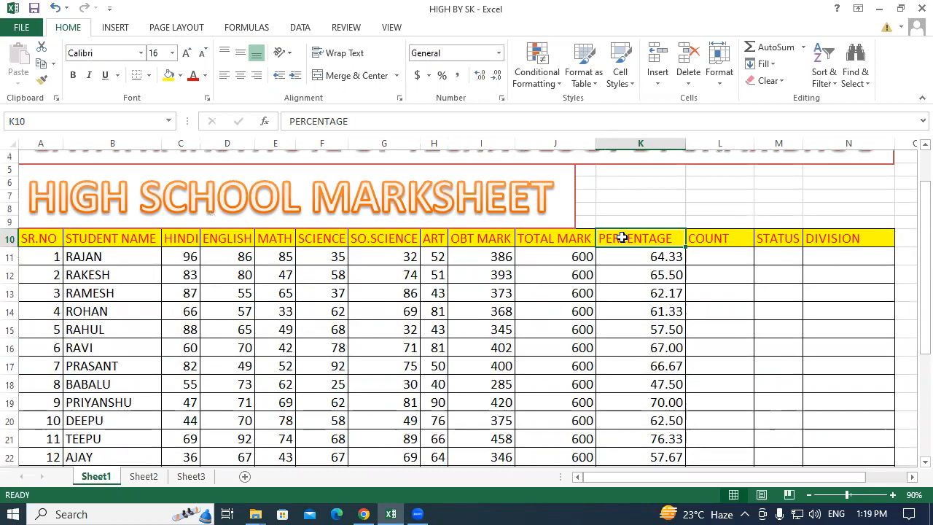
left_click(725, 234)
left_click(773, 236)
left_click(843, 238)
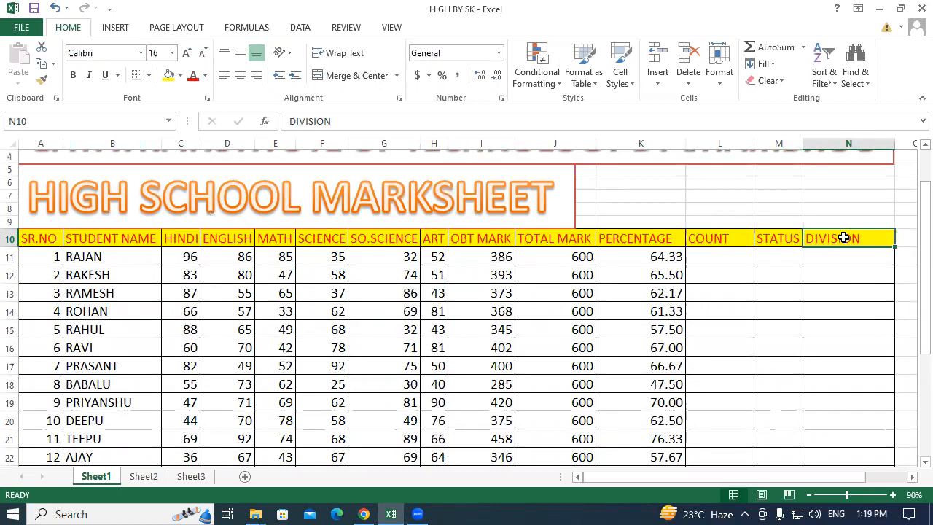
left_click(715, 240)
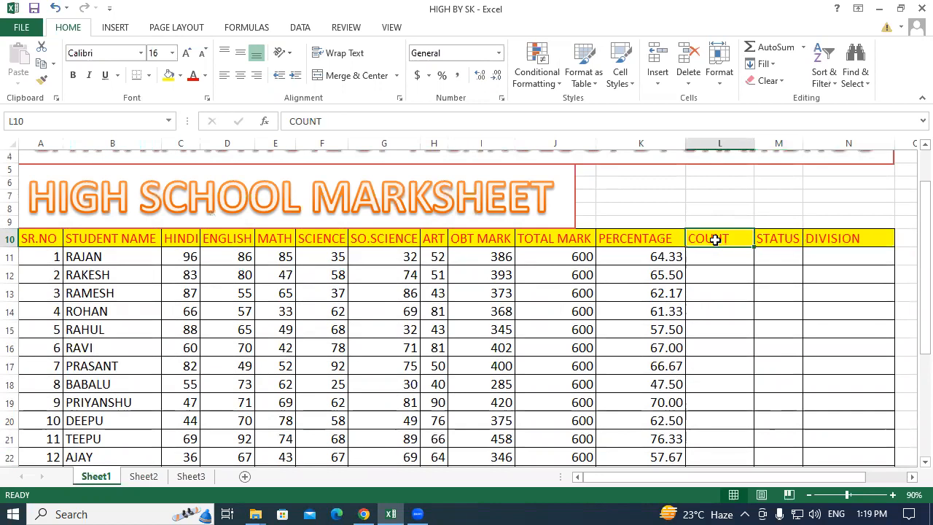
left_click(765, 237)
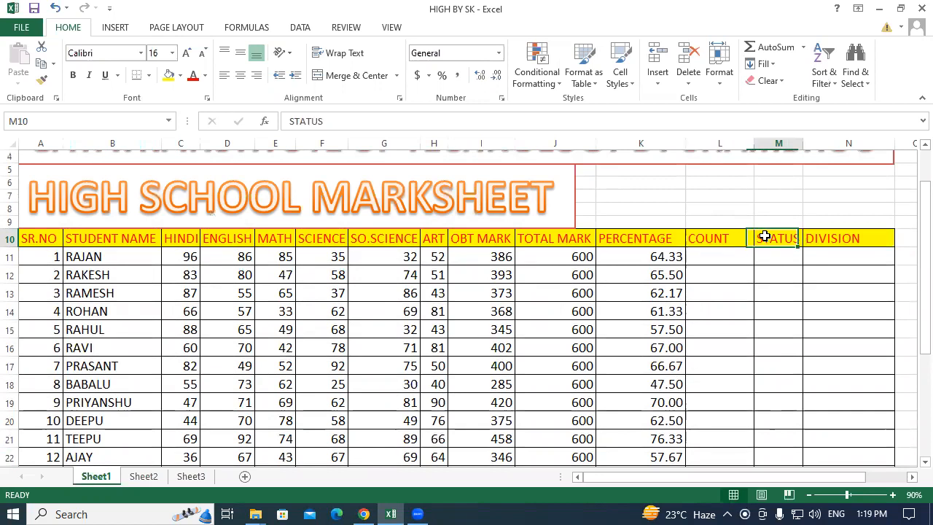
left_click(823, 239)
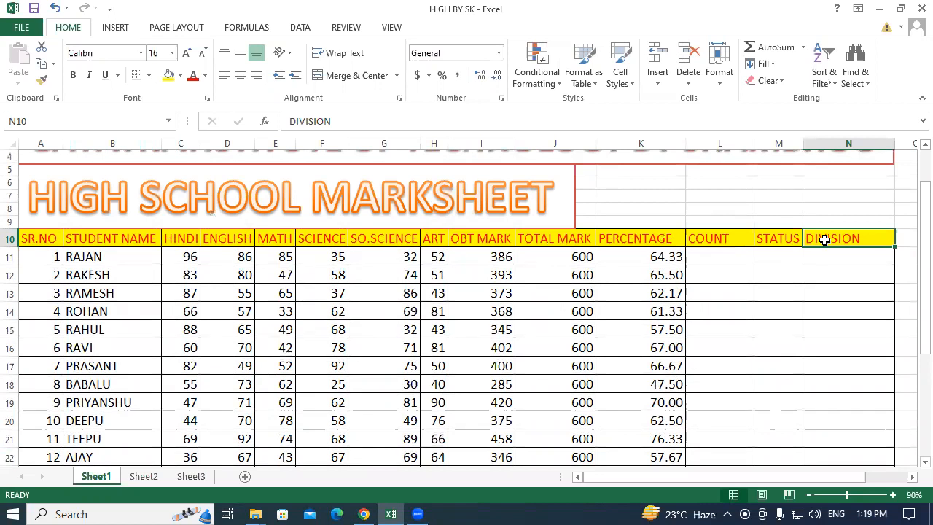
scroll(751, 259, "down", 1)
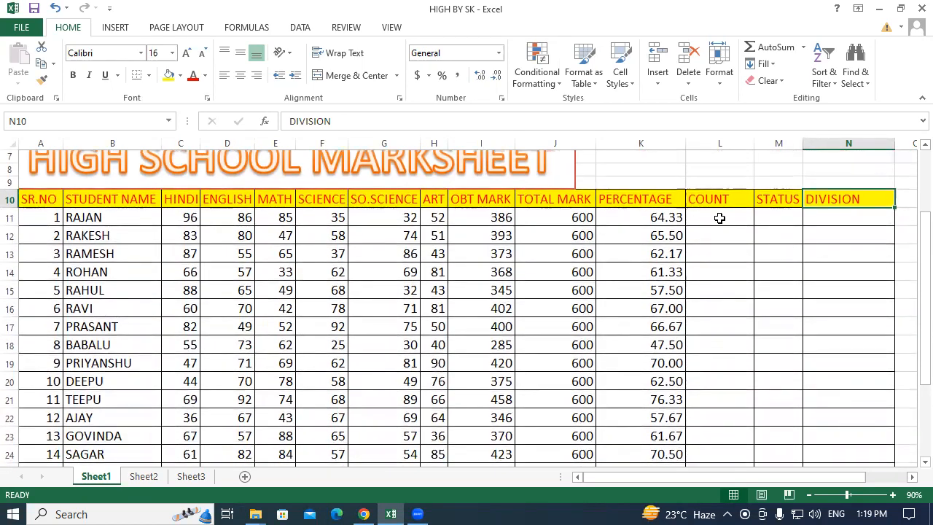
- Examine the first student's percentage, subject marks in C11:H11 and the empty COUNT cell L11
left_click(95, 217)
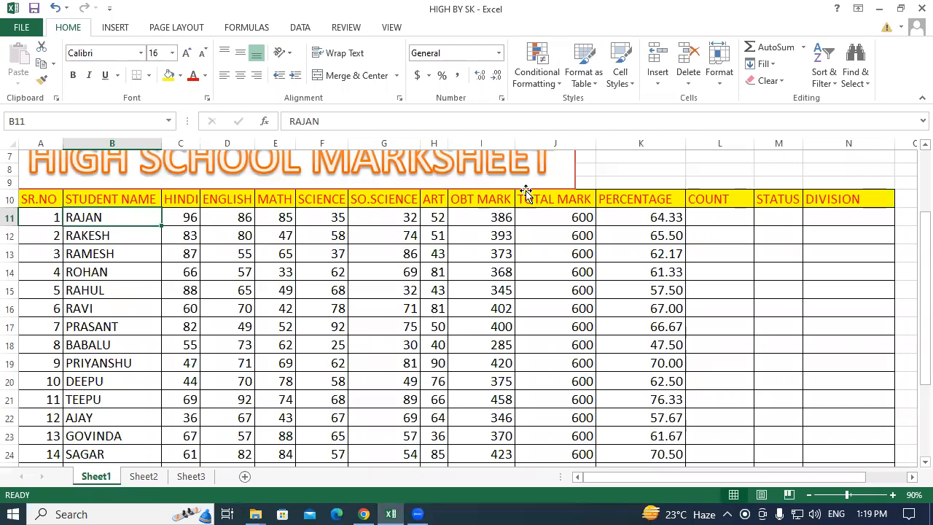
left_click(641, 220)
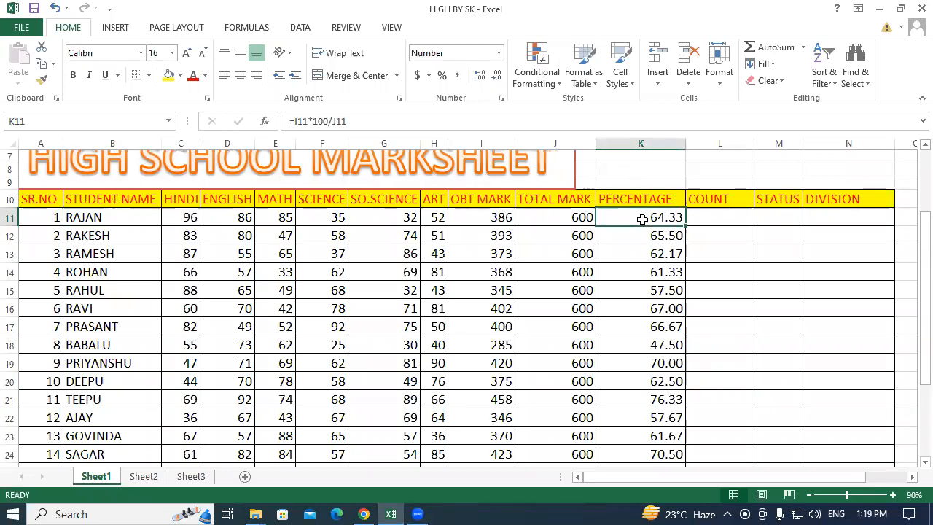
left_click(718, 218)
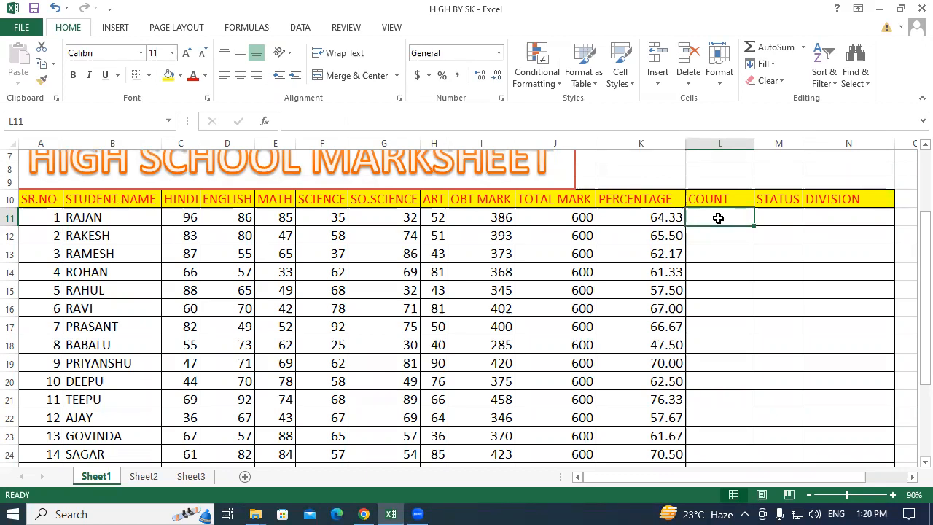
left_click_drag(183, 221, 439, 216)
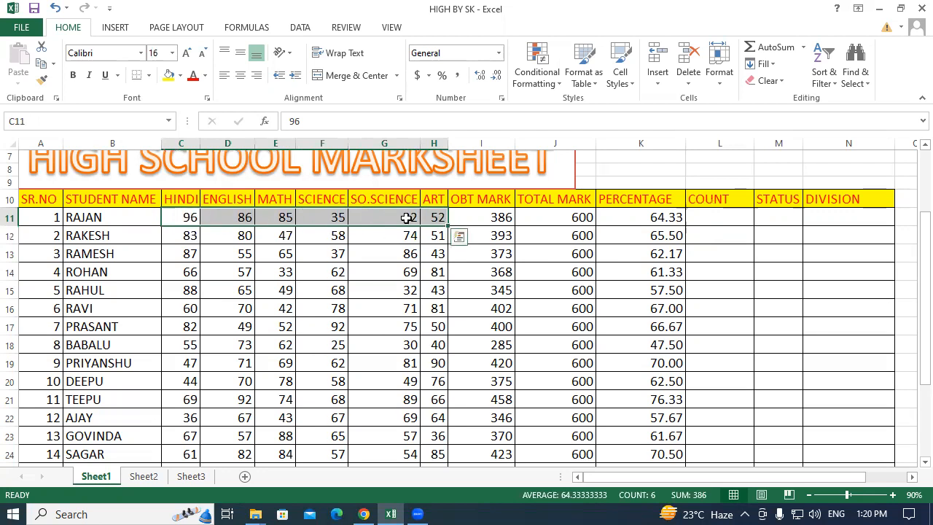
left_click(712, 214)
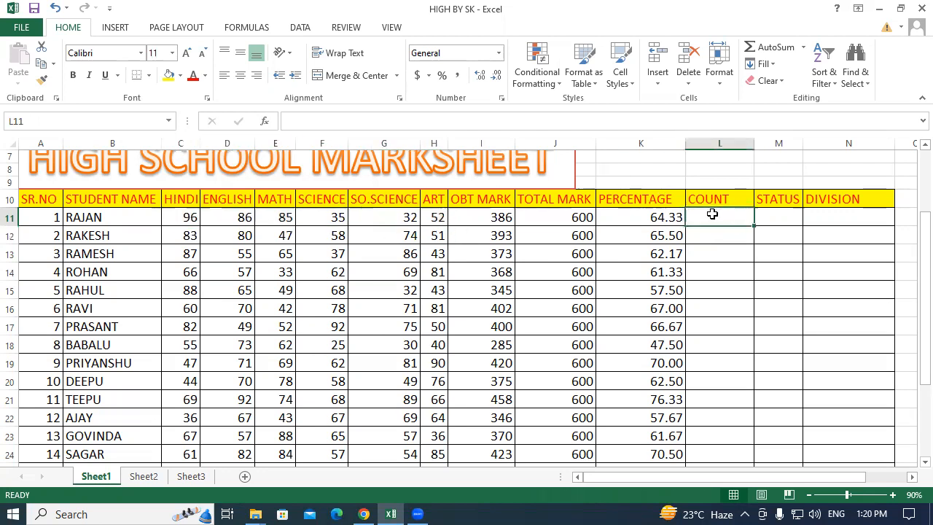
left_click_drag(181, 217, 433, 217)
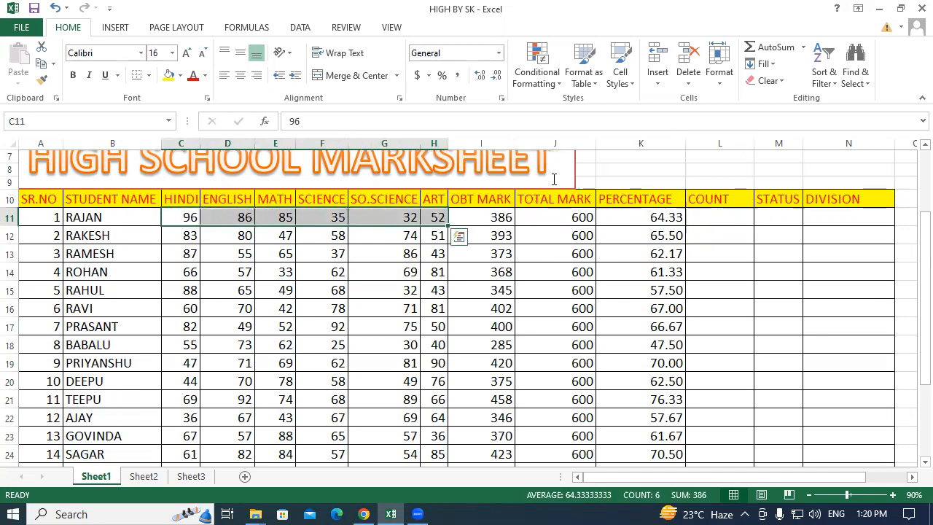
left_click(184, 218)
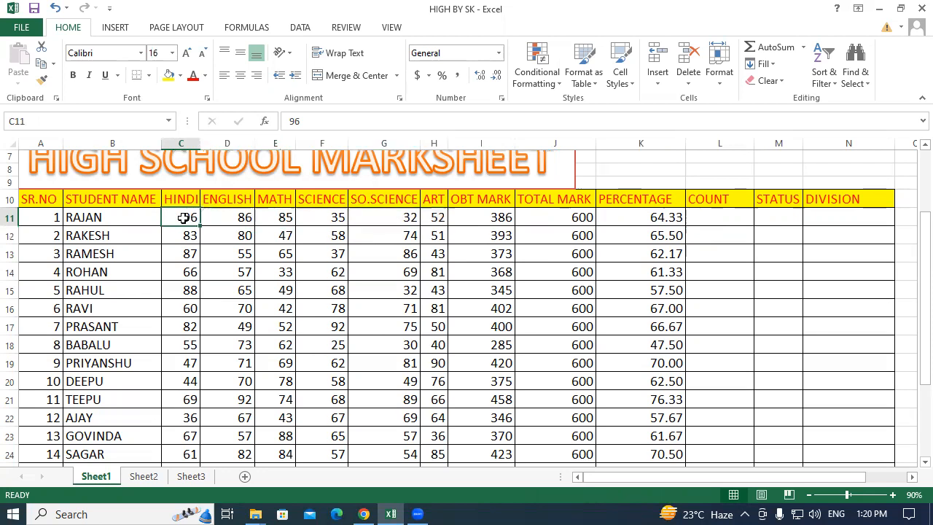
left_click(278, 215)
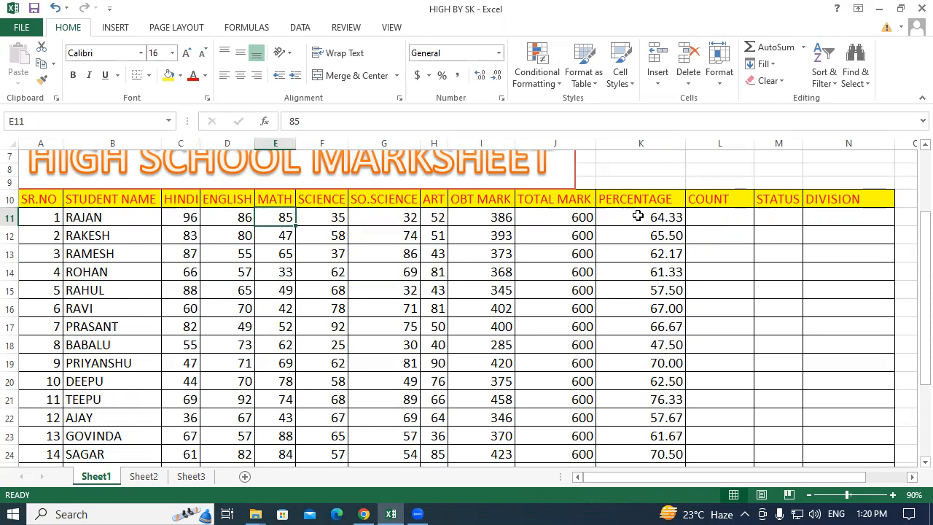
left_click(720, 217)
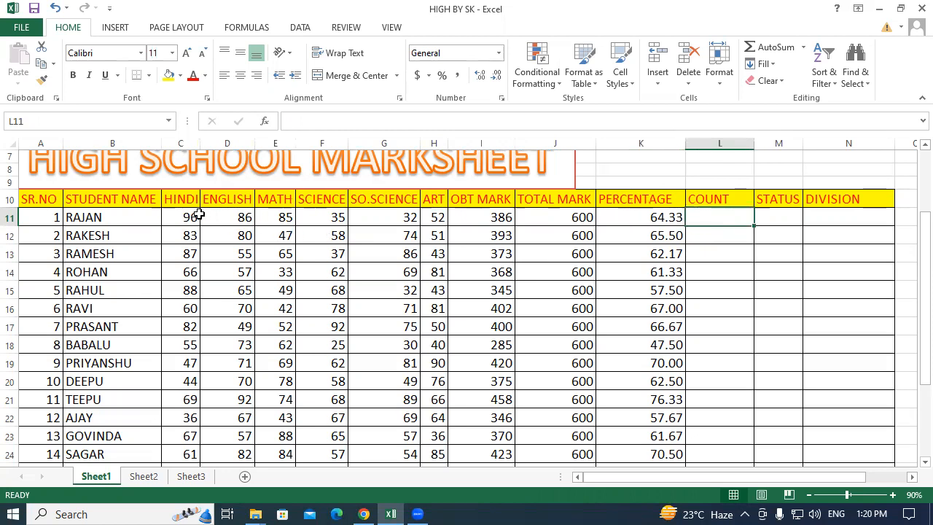
left_click_drag(181, 217, 425, 216)
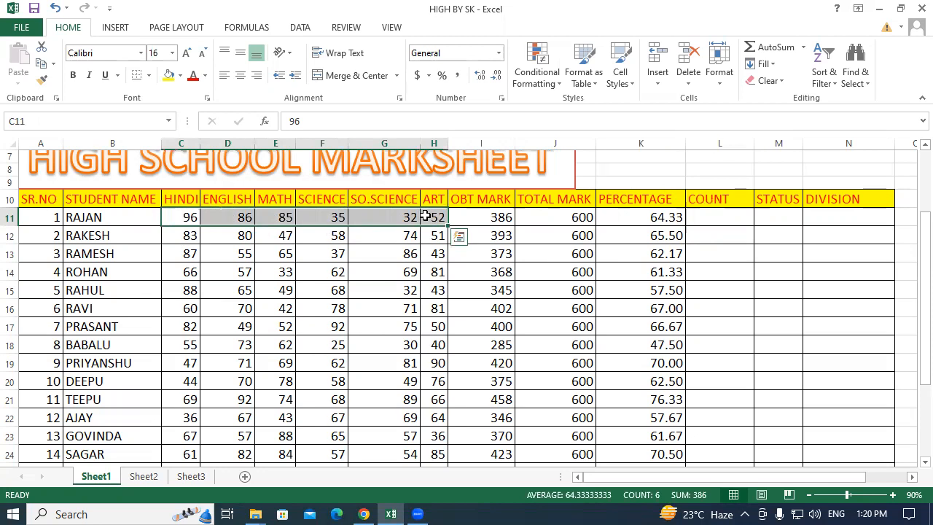
- Enter the formula =COUNTIF(C11:H11,"<33") in cell L11 to count the first student's subject marks below 33
left_click(714, 215)
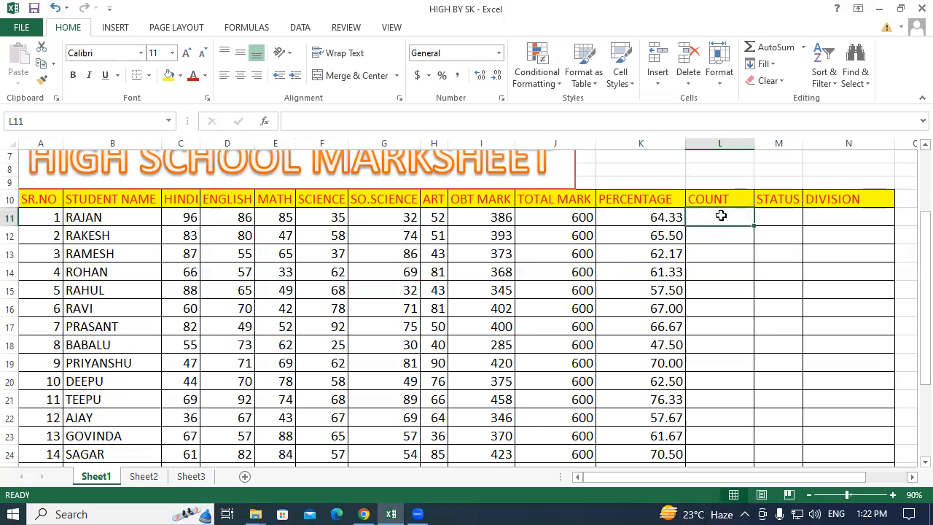
type("=")
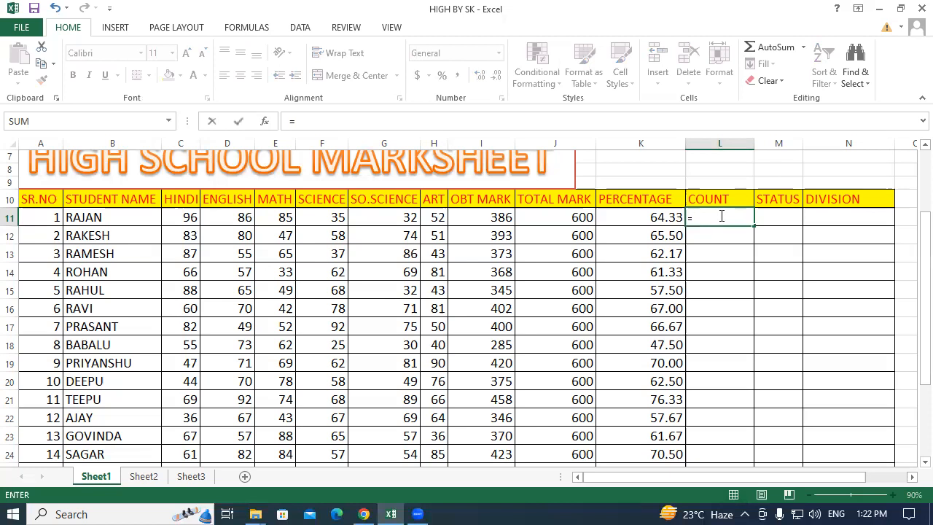
type("COU")
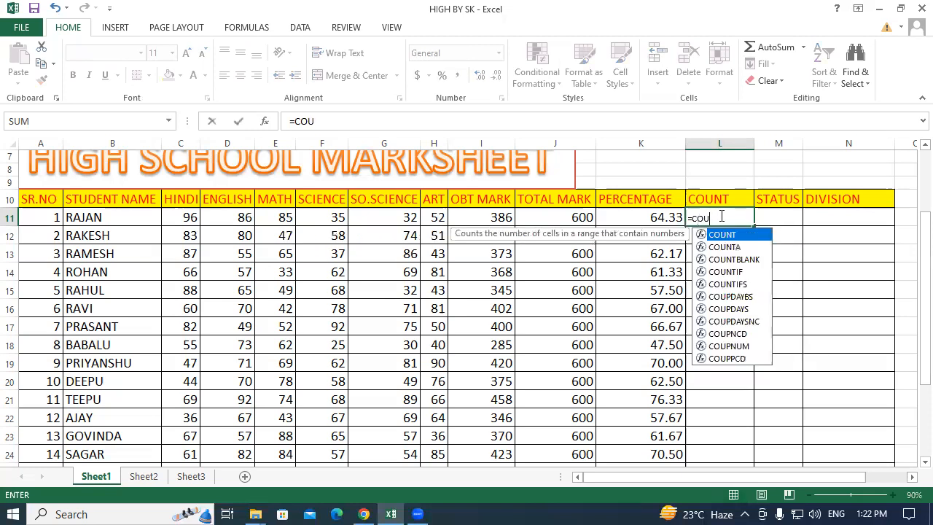
type("NTIF")
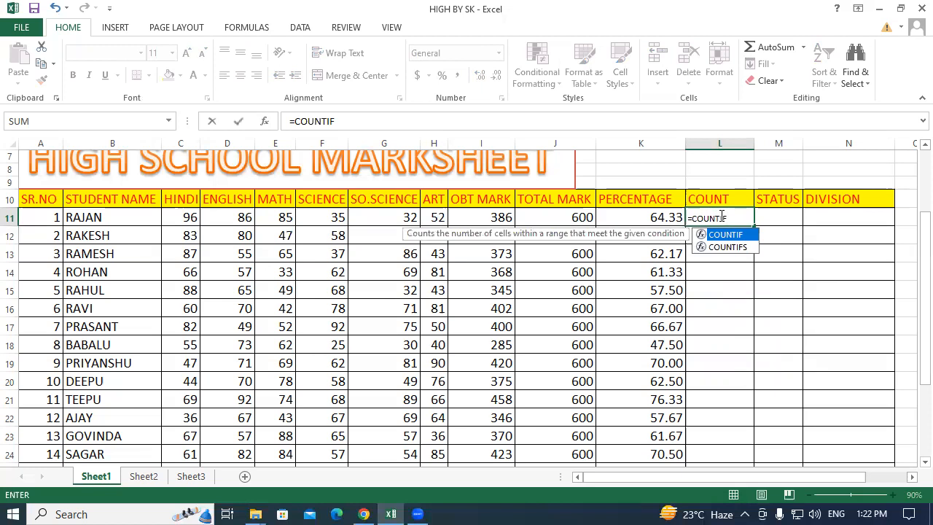
double_click(740, 236)
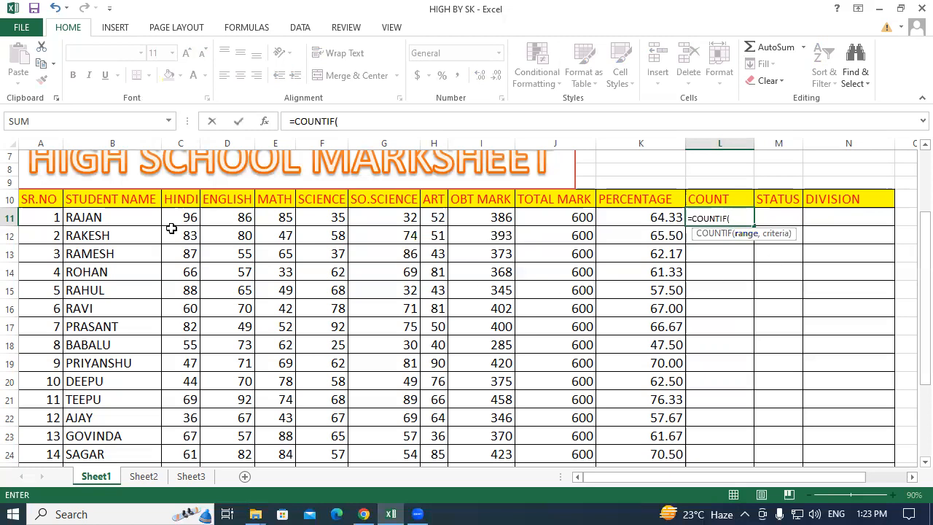
left_click_drag(176, 218, 434, 217)
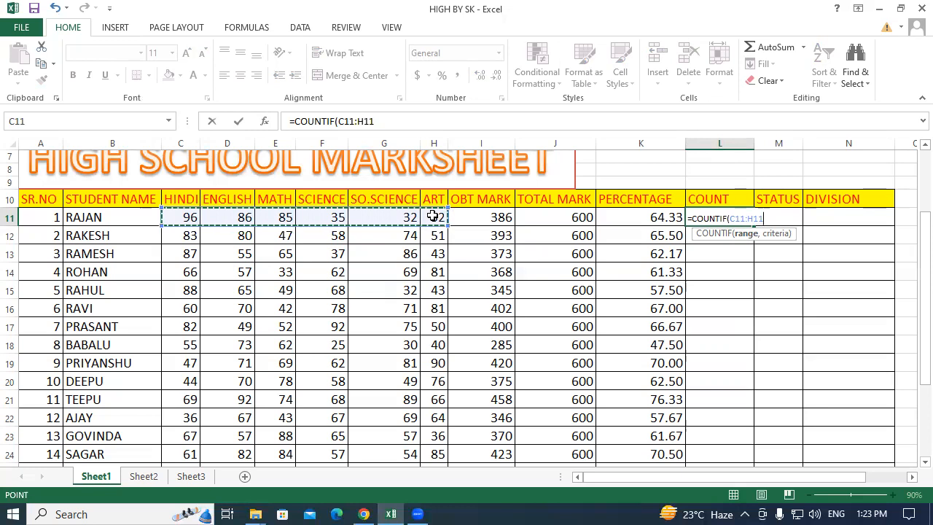
type(",")
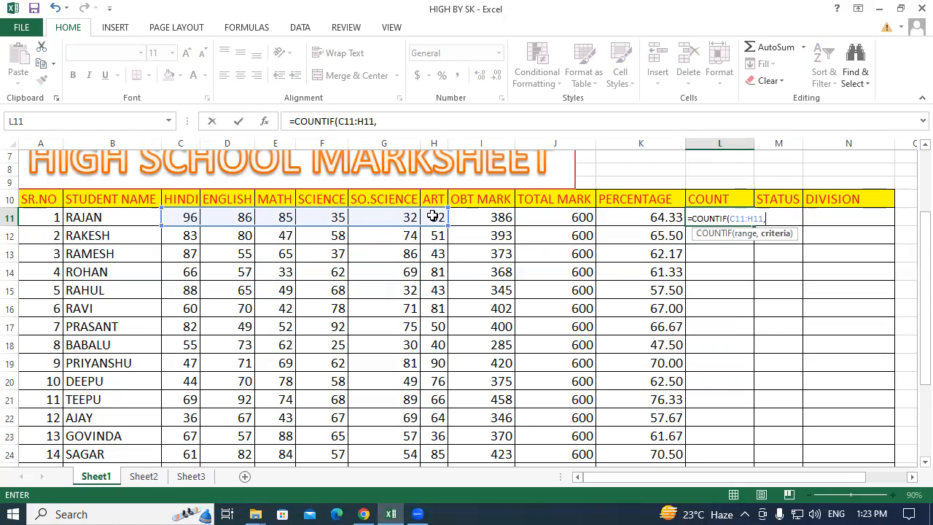
type("\"<33\")")
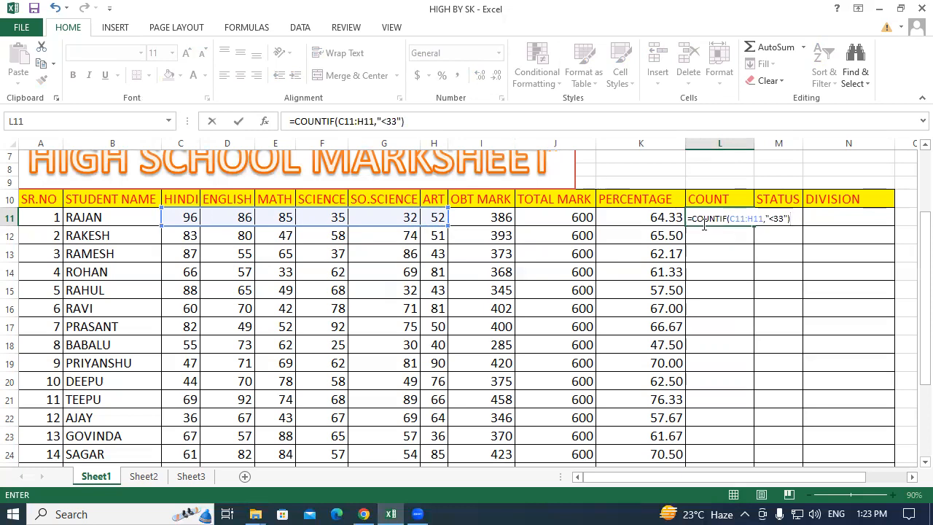
left_click(745, 219)
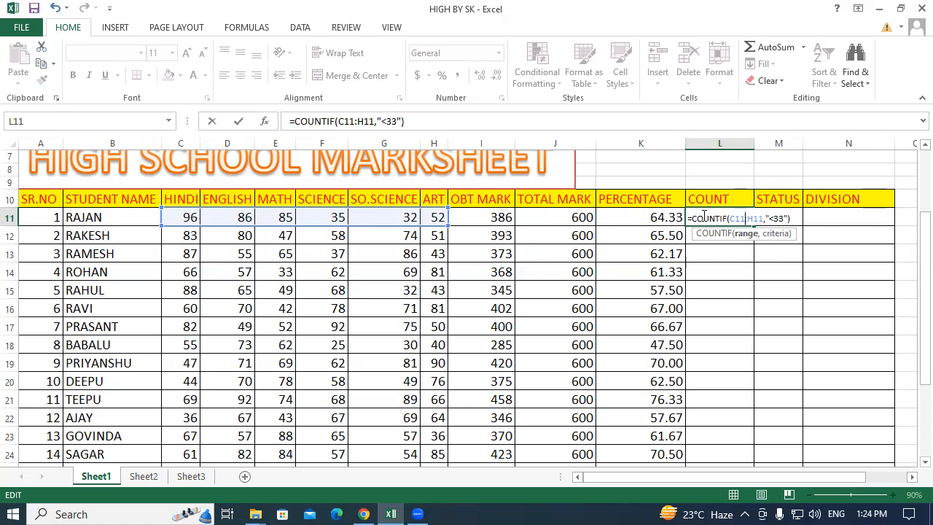
key("Return")
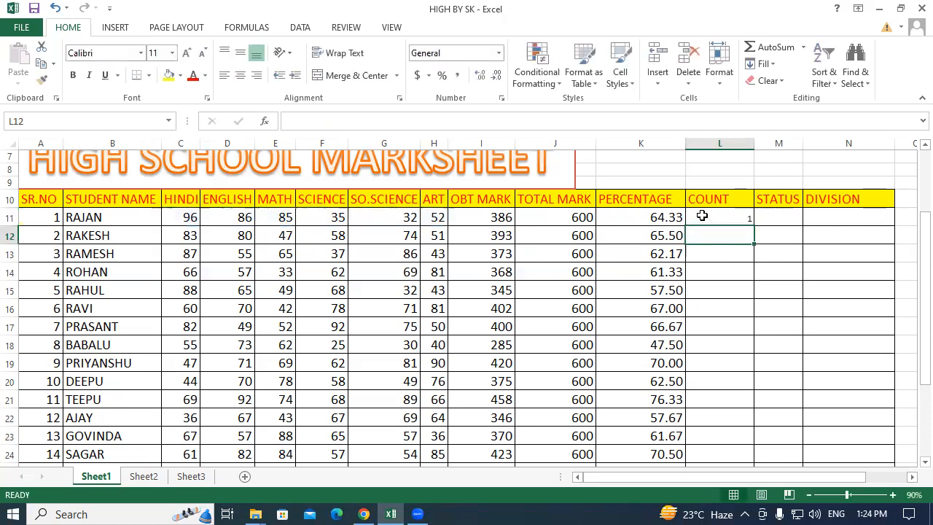
- Increase the font size of the first student's count in L11 to 18
left_click(702, 216)
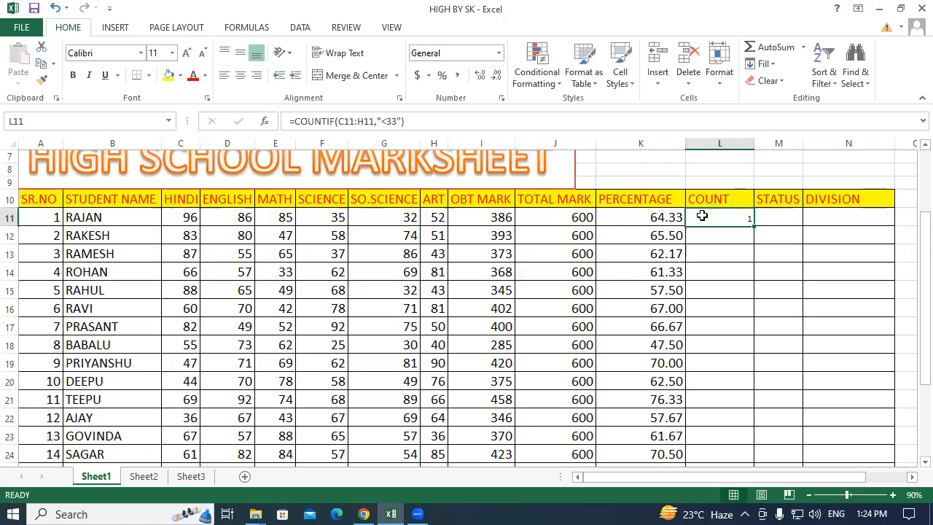
left_click(186, 53)
left_click(187, 53)
left_click(186, 54)
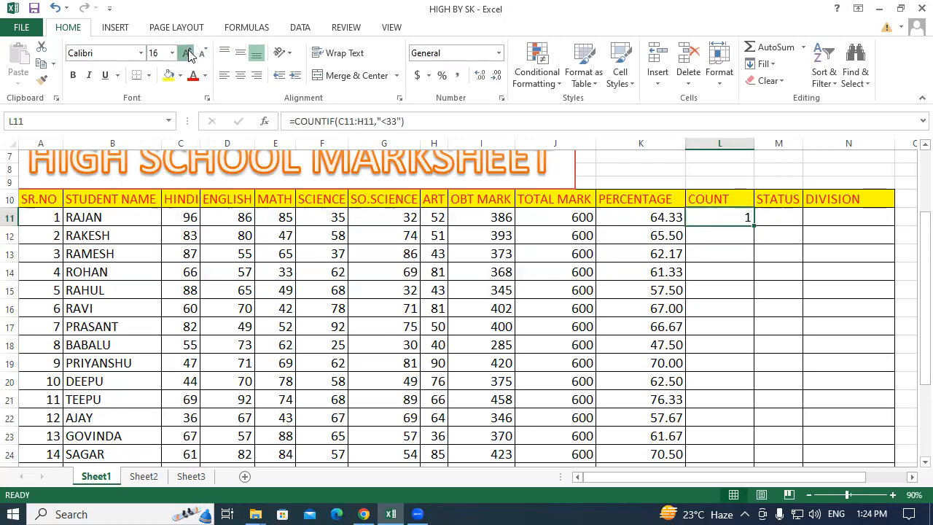
left_click(187, 53)
left_click(711, 238)
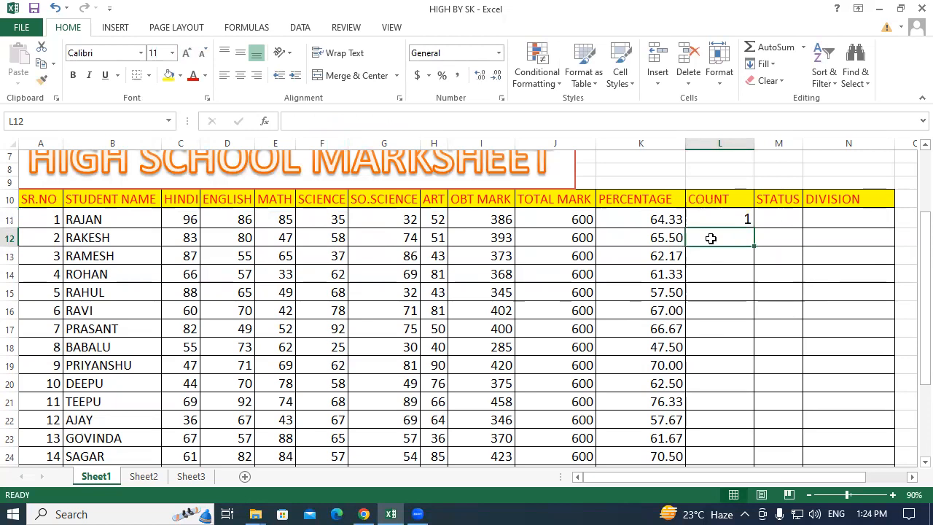
- Check the first student's subject marks in row 11 one by one against the COUNTIF result in L11
left_click(190, 219)
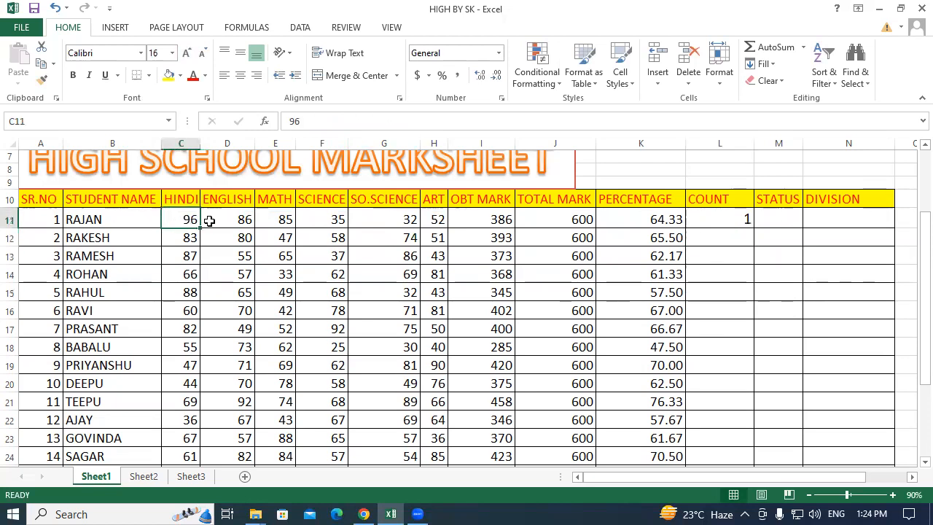
left_click(237, 219)
left_click(277, 219)
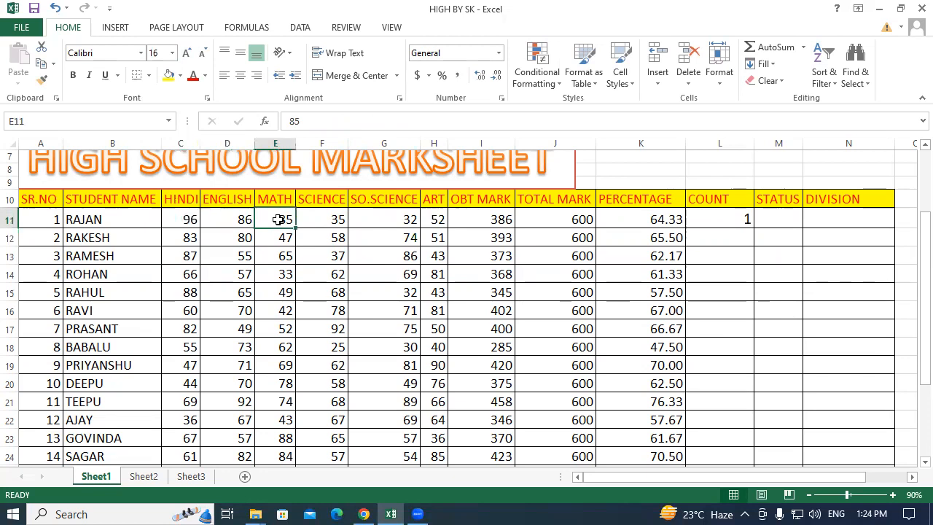
left_click(329, 219)
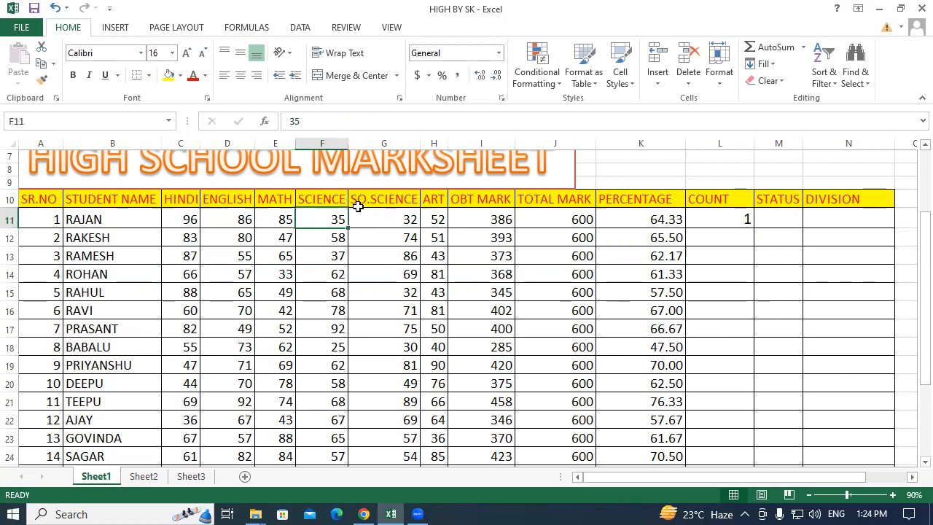
left_click(394, 217)
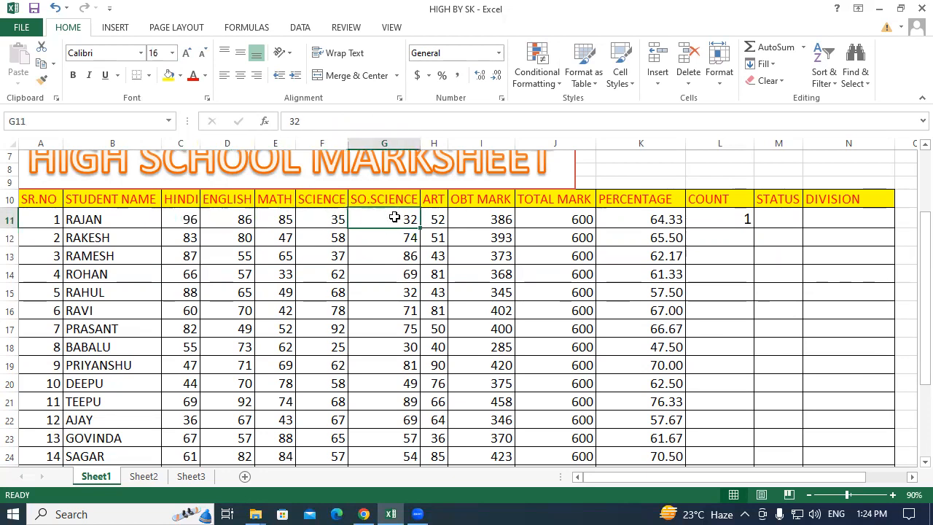
left_click(713, 219)
left_click_drag(188, 220, 394, 220)
left_click(719, 219)
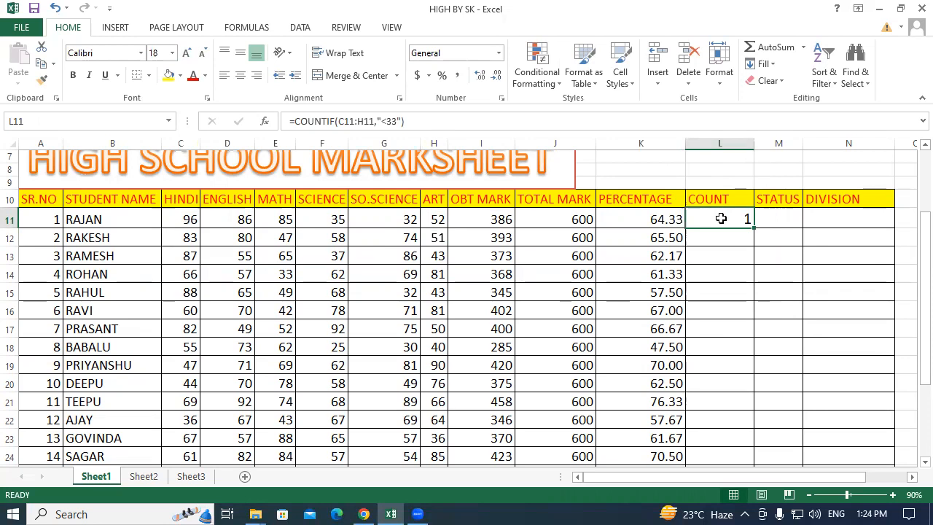
- Copy the COUNTIF formula from L11 down to L25 and check the counts for the students in rows 12 to 18
left_click_drag(754, 228, 792, 438)
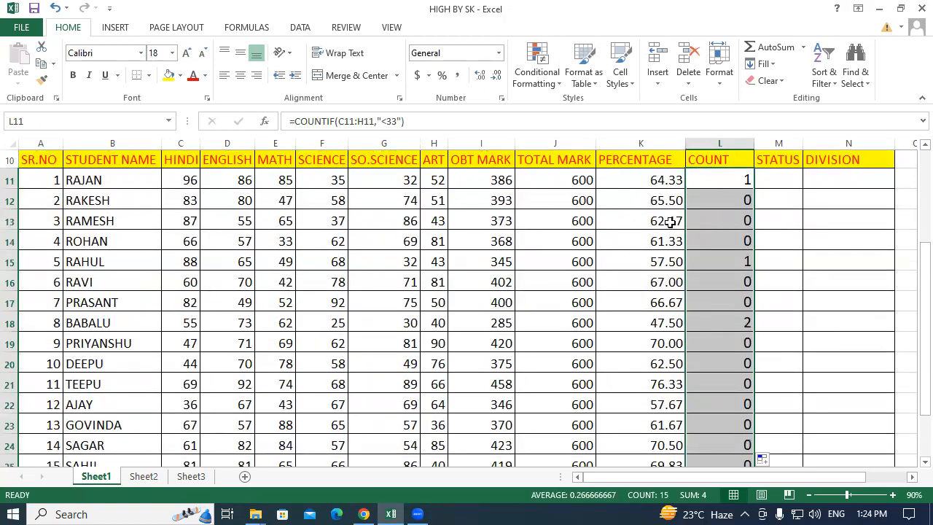
left_click(714, 204)
left_click(721, 222)
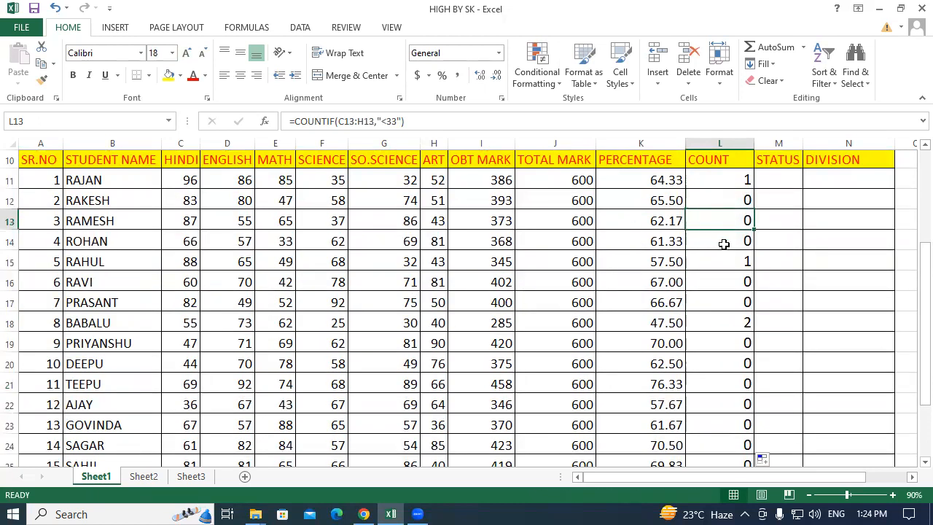
left_click(723, 243)
left_click(717, 261)
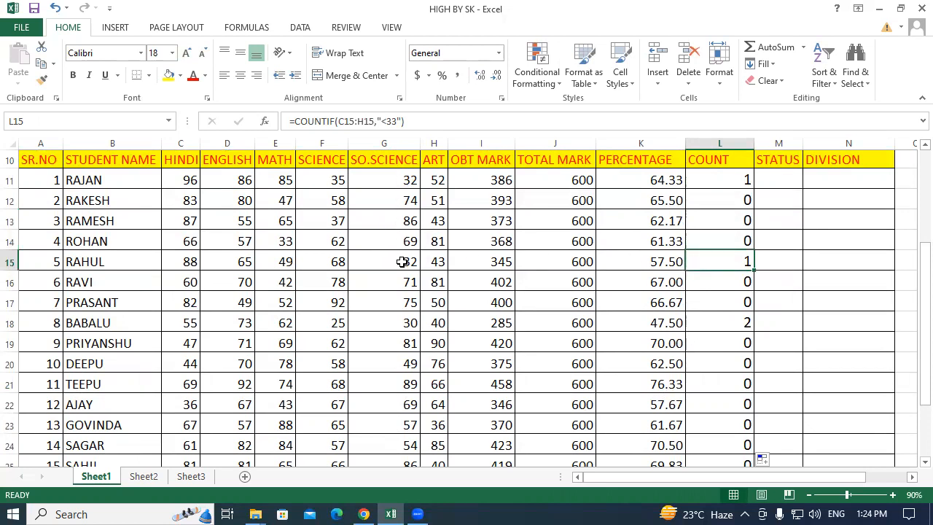
left_click(732, 280)
left_click(731, 303)
left_click(741, 323)
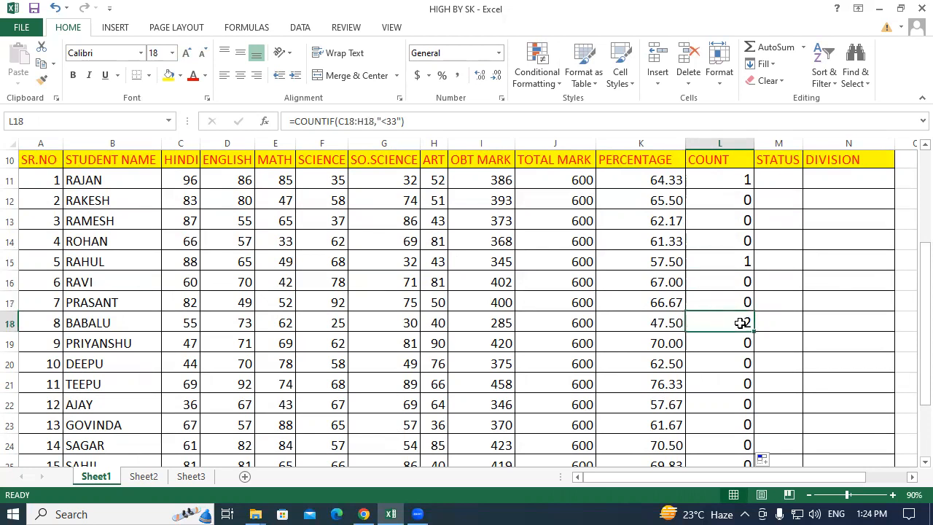
- Compare the science and social science marks in row 18 with that student's count, and review the other counts in column L
left_click(401, 322)
left_click(331, 323)
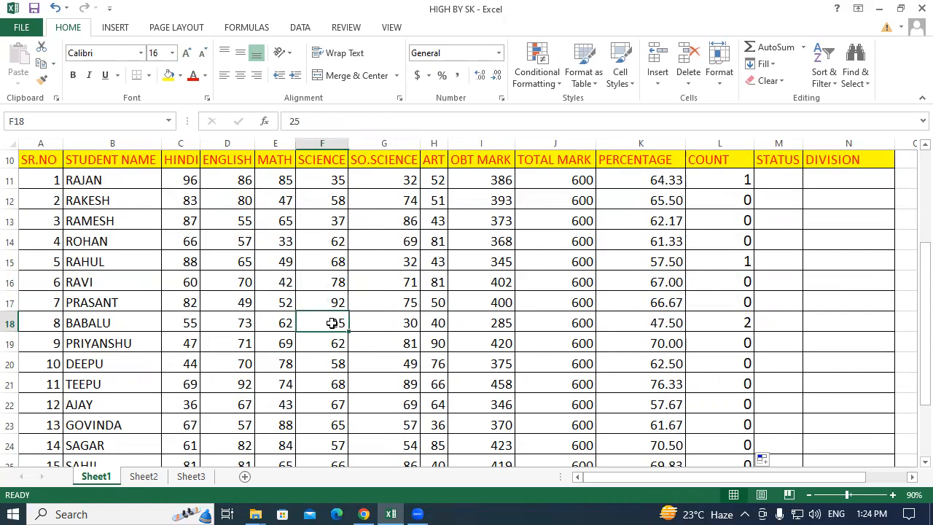
scroll(747, 334, "down", 4)
scroll(746, 336, "up", 3)
scroll(747, 199, "up", 2)
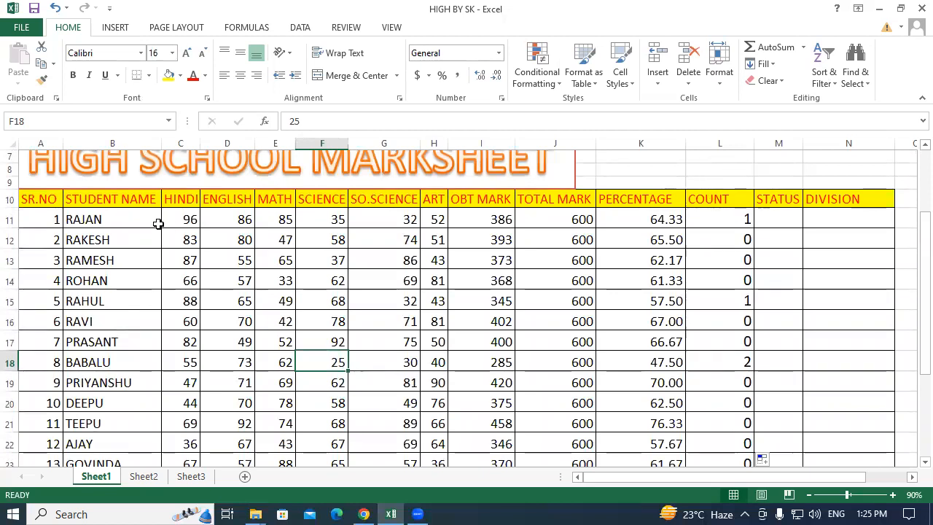
left_click(693, 202)
left_click(693, 299)
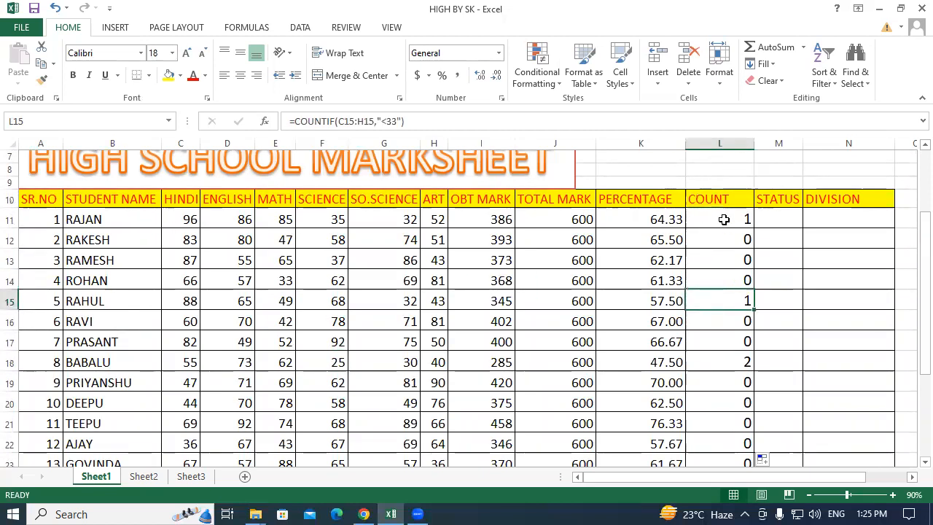
left_click(724, 219)
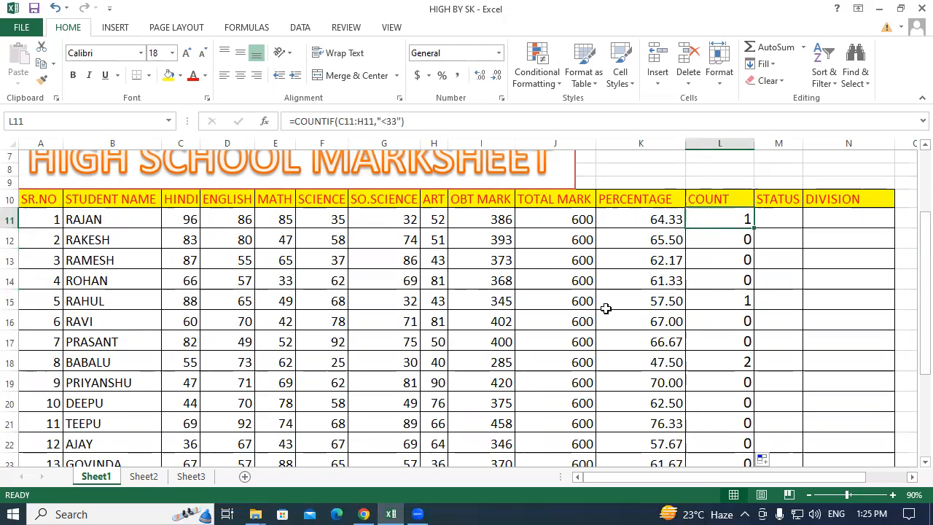
left_click_drag(739, 238, 733, 274)
left_click(746, 217)
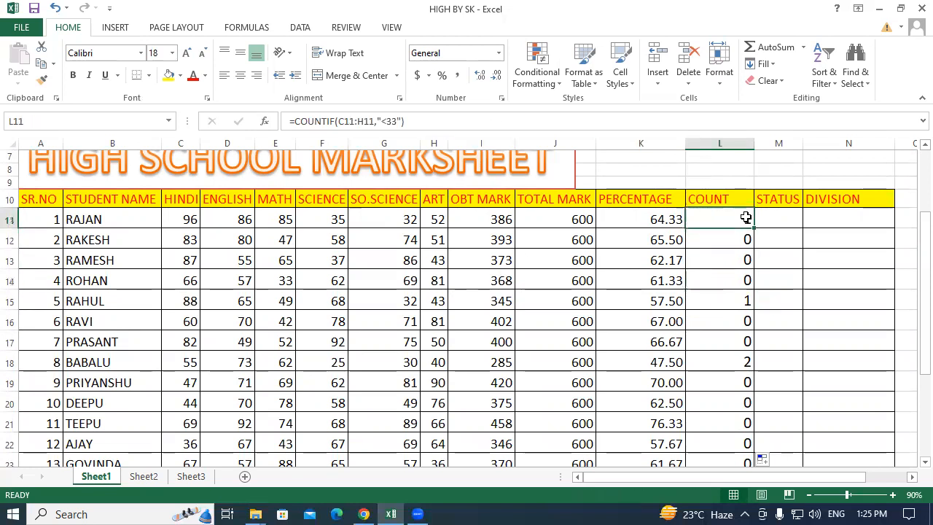
left_click(720, 365)
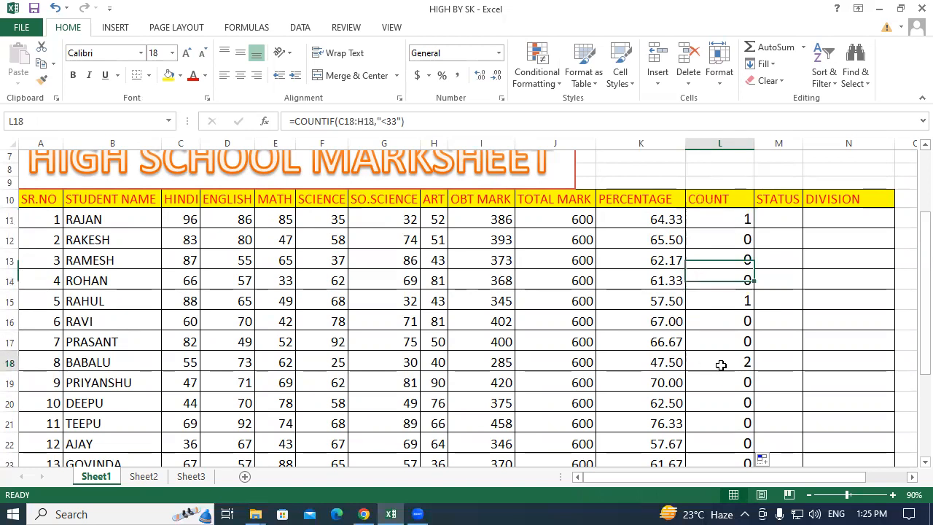
scroll(722, 364, "down", 1)
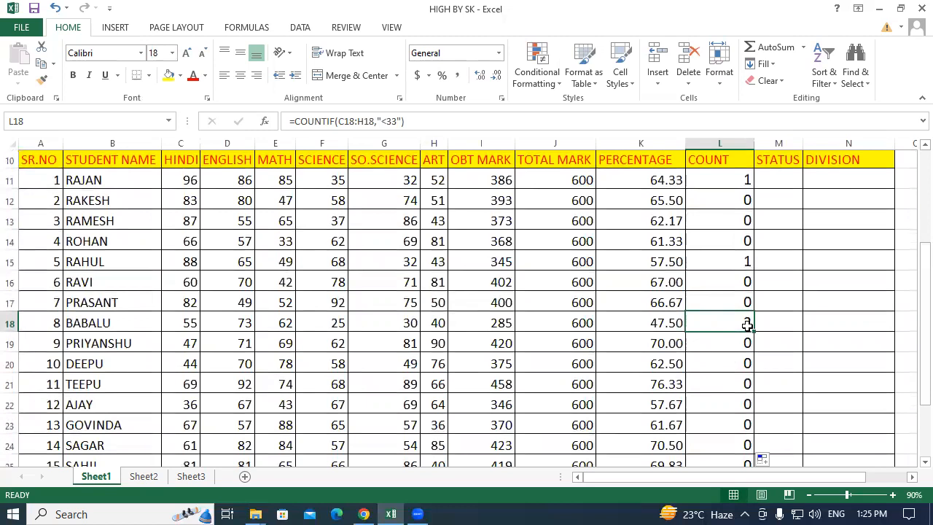
- Set the first student's ENGLISH mark to 20 and MATH mark to 25 to test the COUNT formula
left_click(234, 175)
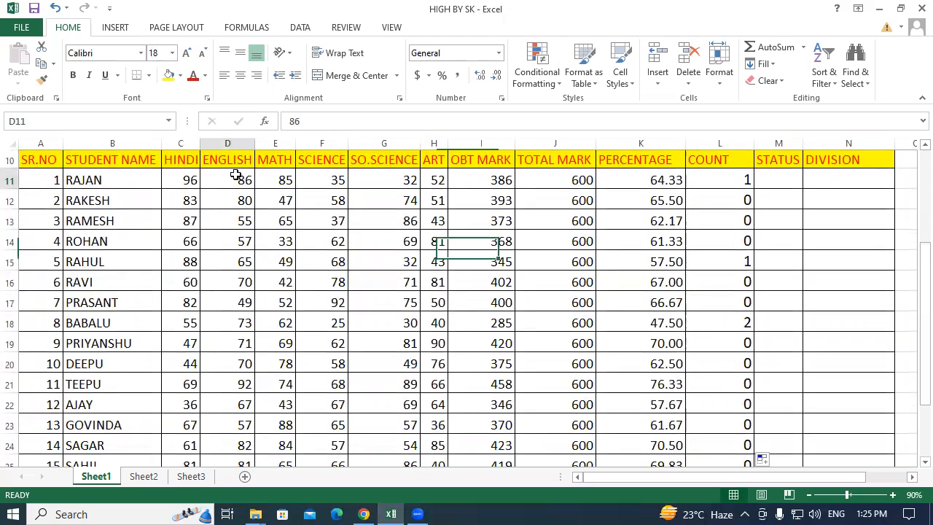
type("20")
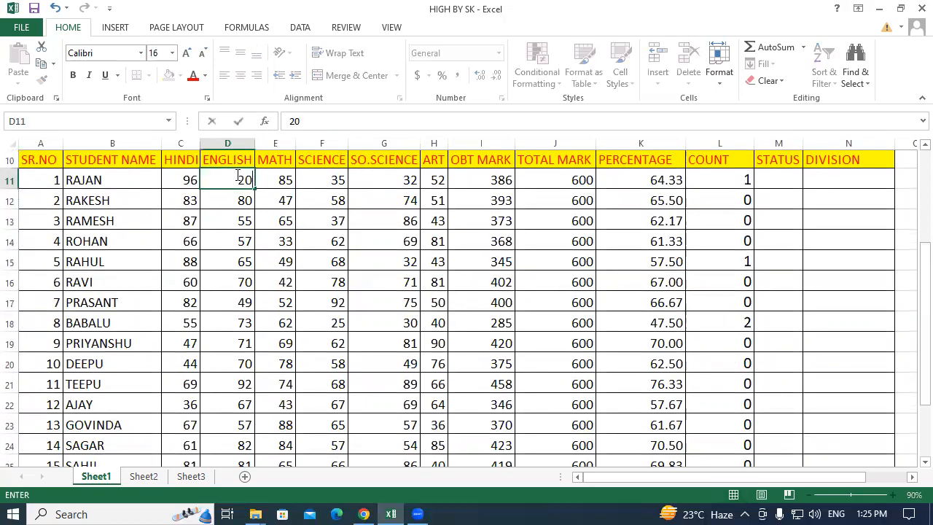
left_click(267, 181)
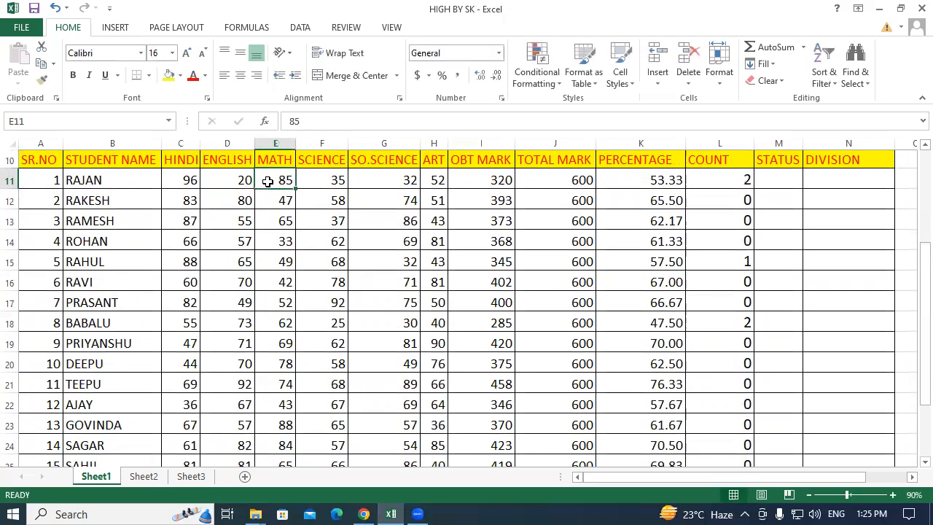
type("25")
key("Return")
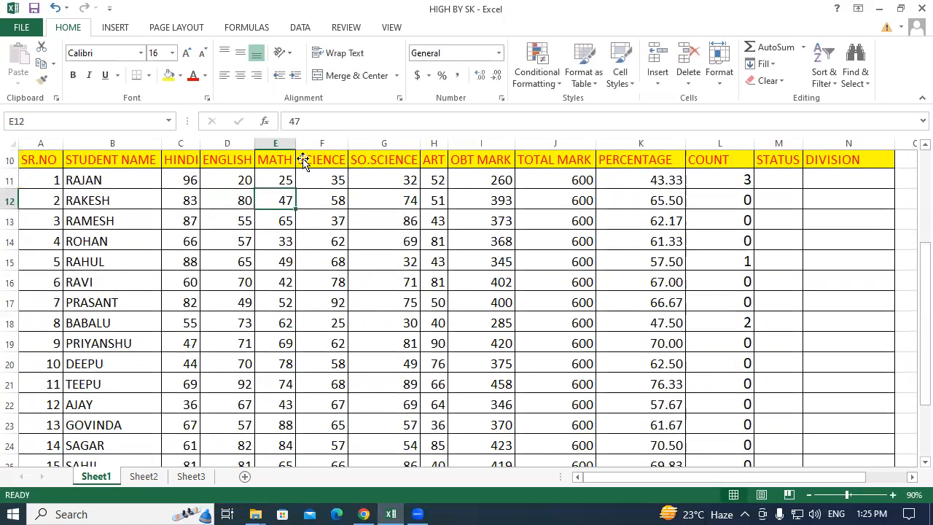
- Fill the COUNTIF formula in L11 down through L25 again
left_click(707, 179)
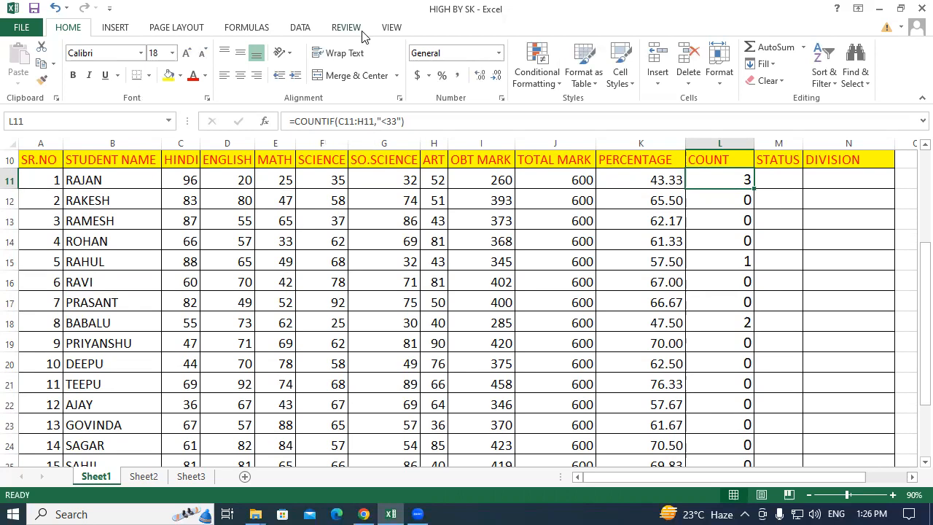
left_click_drag(754, 189, 776, 433)
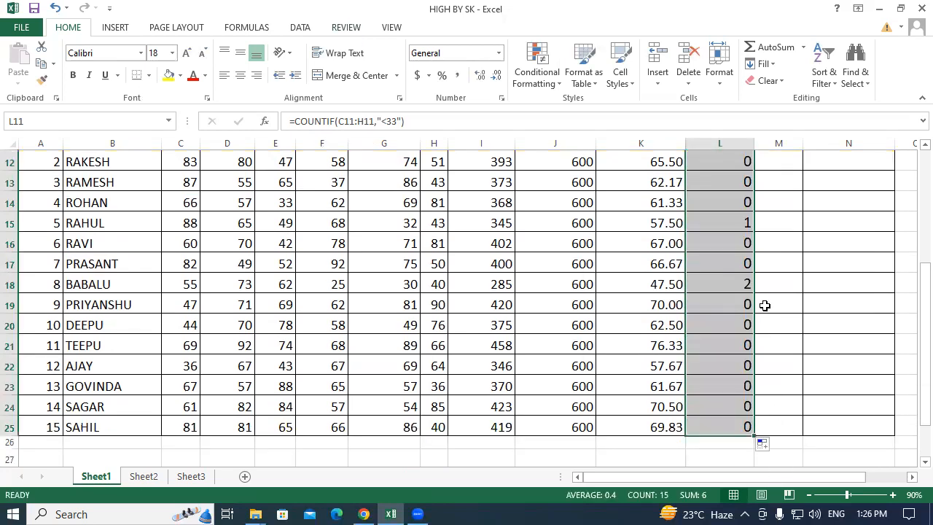
scroll(771, 299, "up", 2)
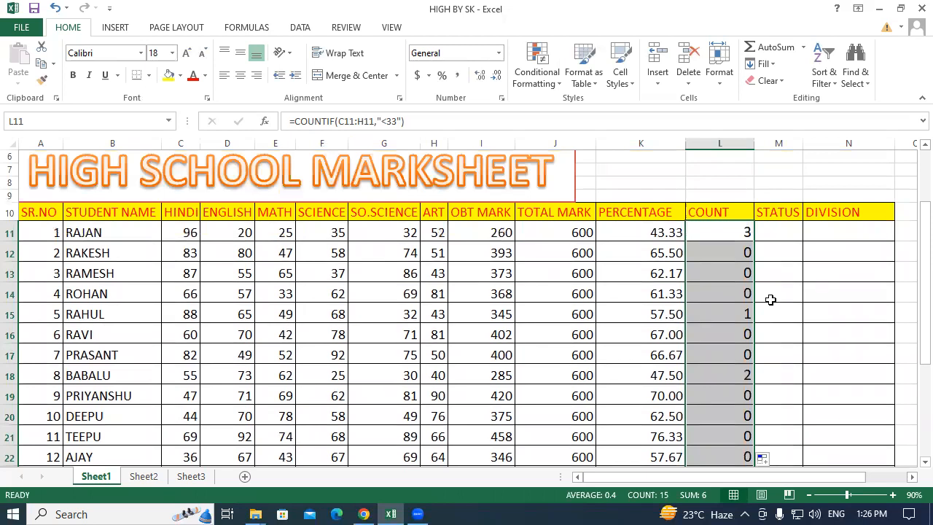
left_click(704, 234)
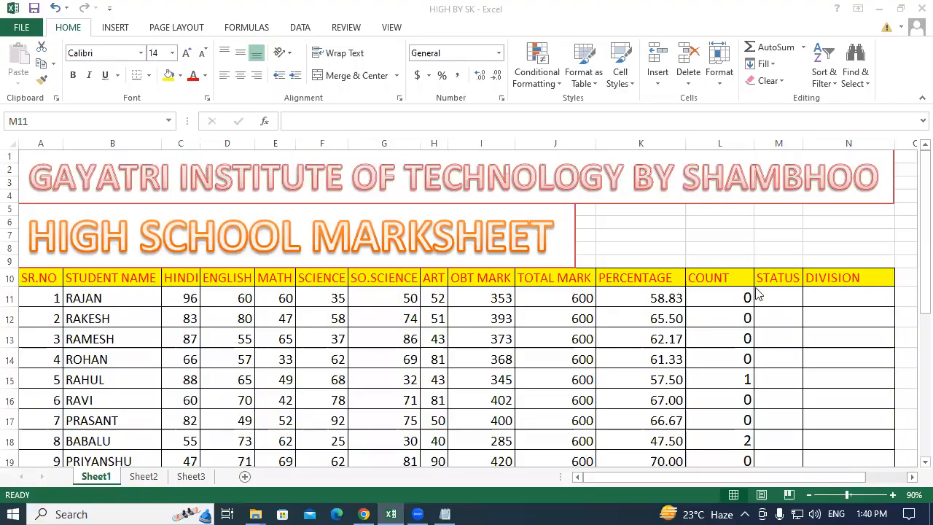
- Begin the first student's STATUS formula in M11 with =IF(L11=0,"PASS", so that a zero count returns PASS
left_click(772, 297)
left_click(772, 297)
scroll(772, 296, "down", 3)
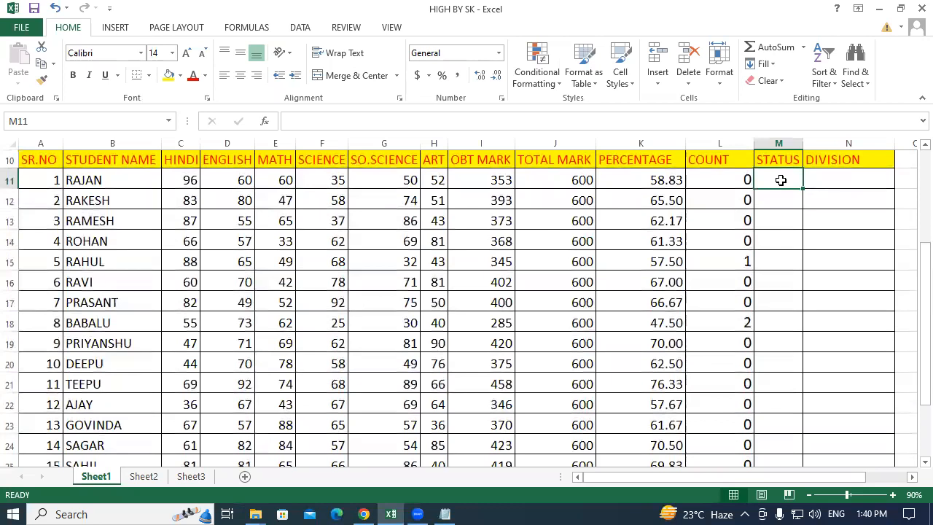
type("=")
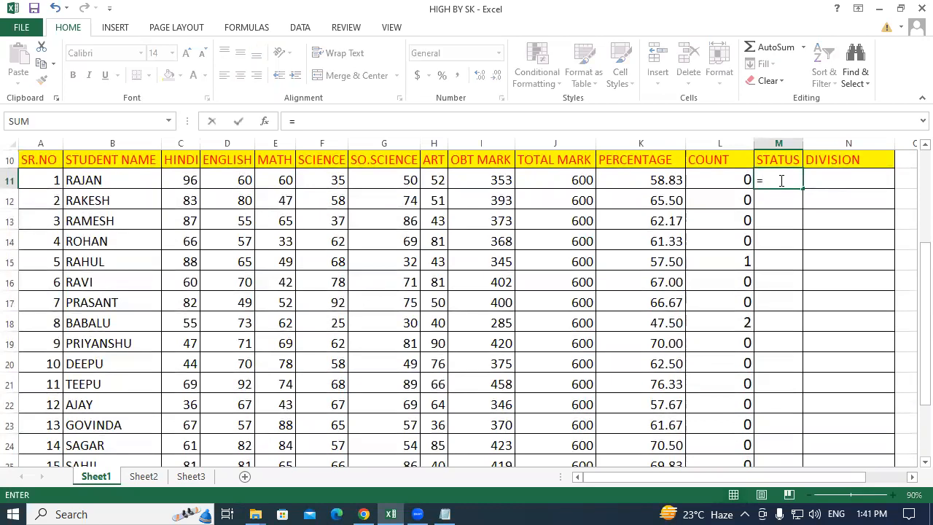
type("IF")
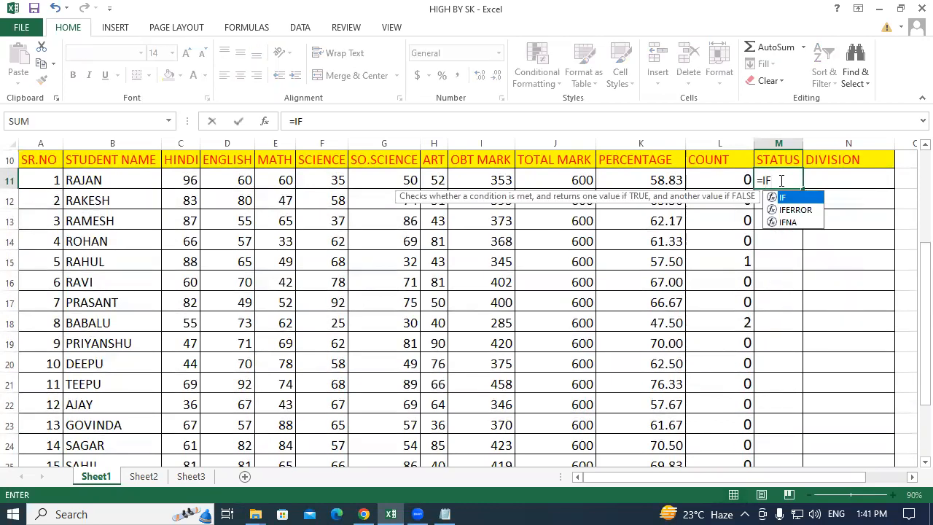
type("(")
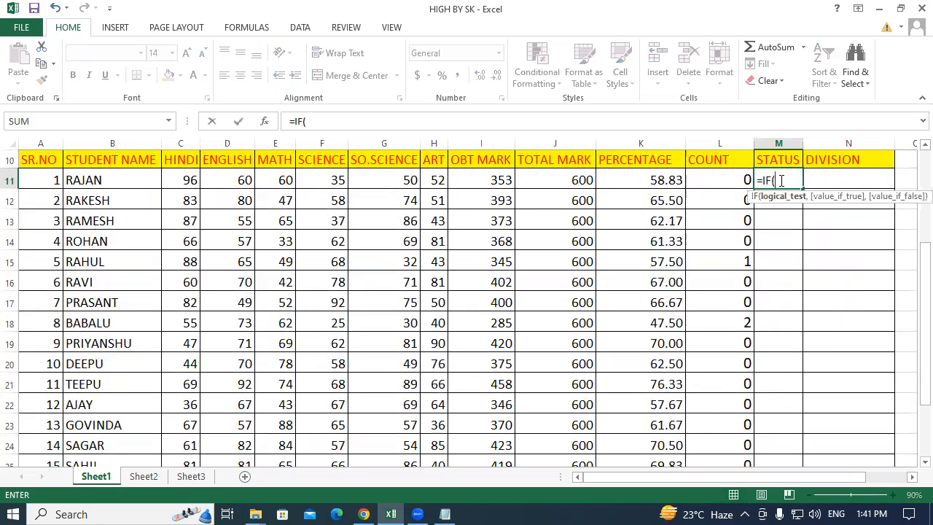
left_click(321, 118)
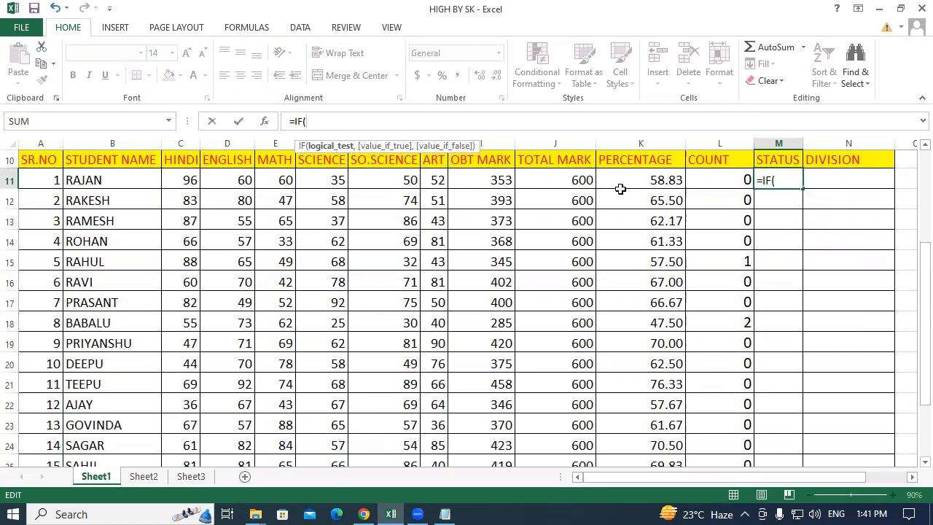
left_click(716, 183)
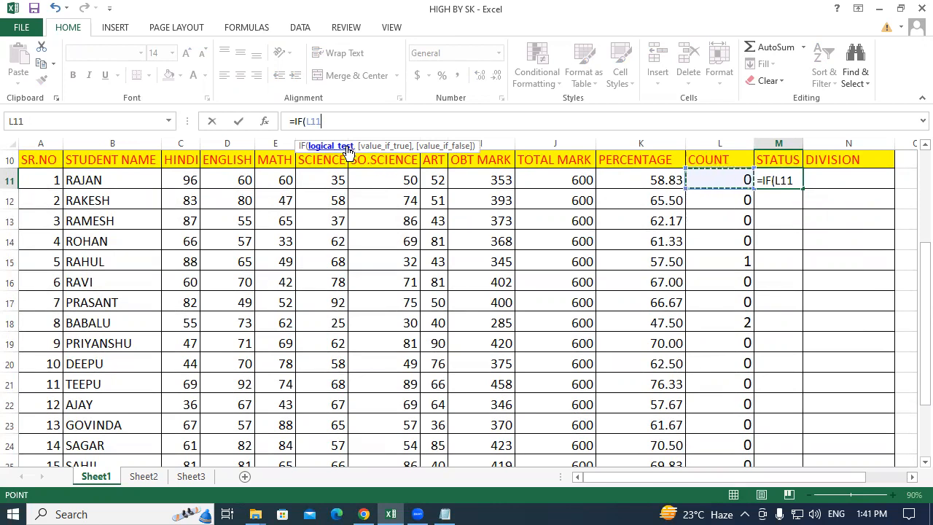
type("=0")
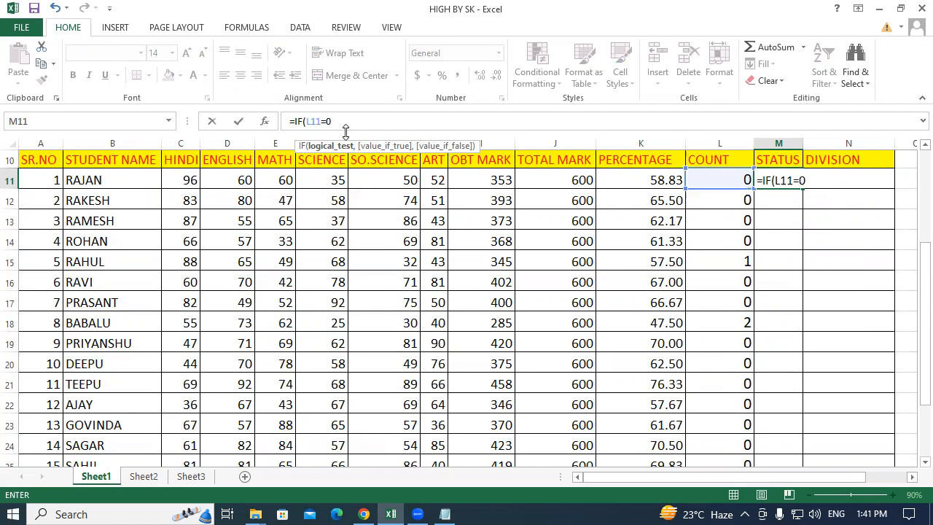
type(",")
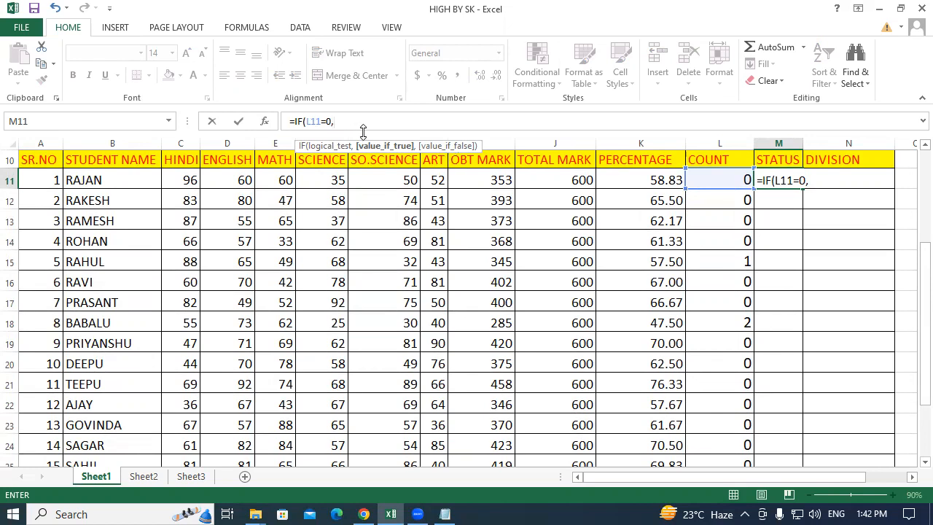
type("\"PASS\",")
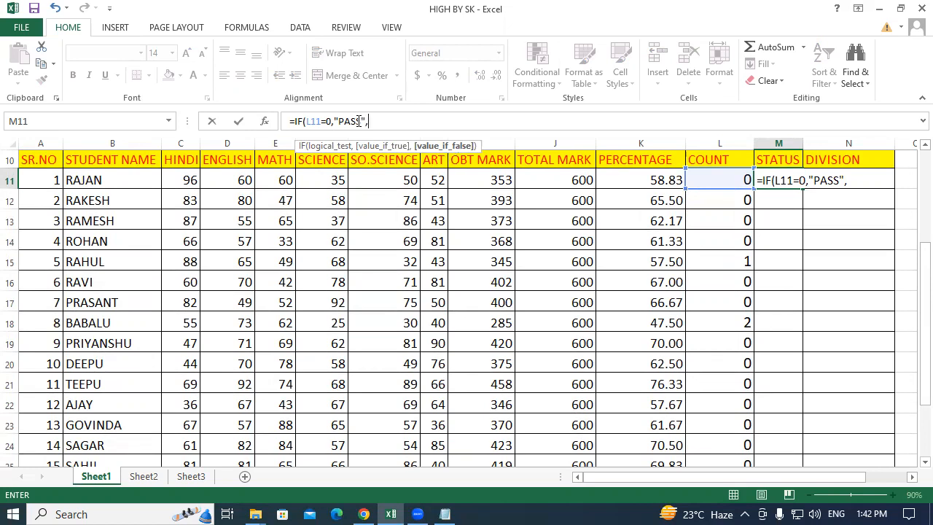
- Complete the M11 formula with the nested condition IF(L11=1,"SP","FAIL")) and enter it
type("IF")
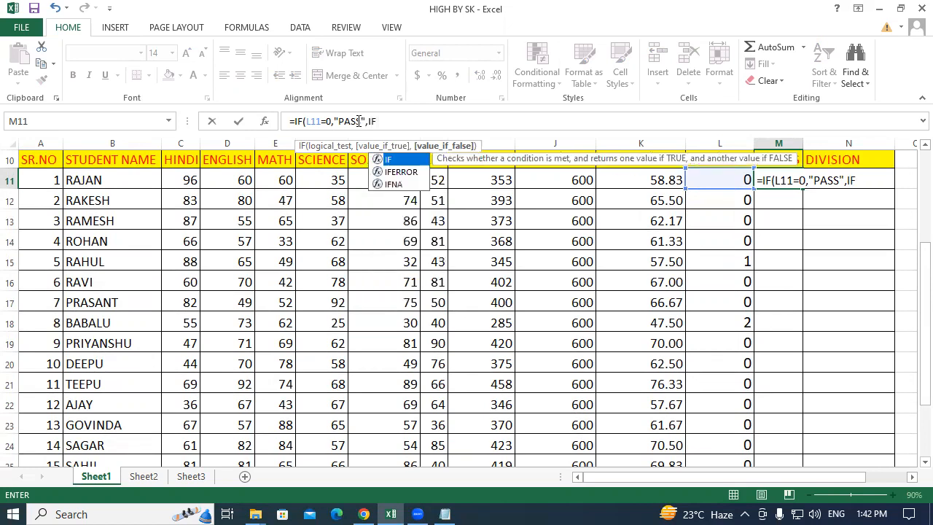
type("(")
left_click(722, 180)
type("=")
type("11=1,\"SP")
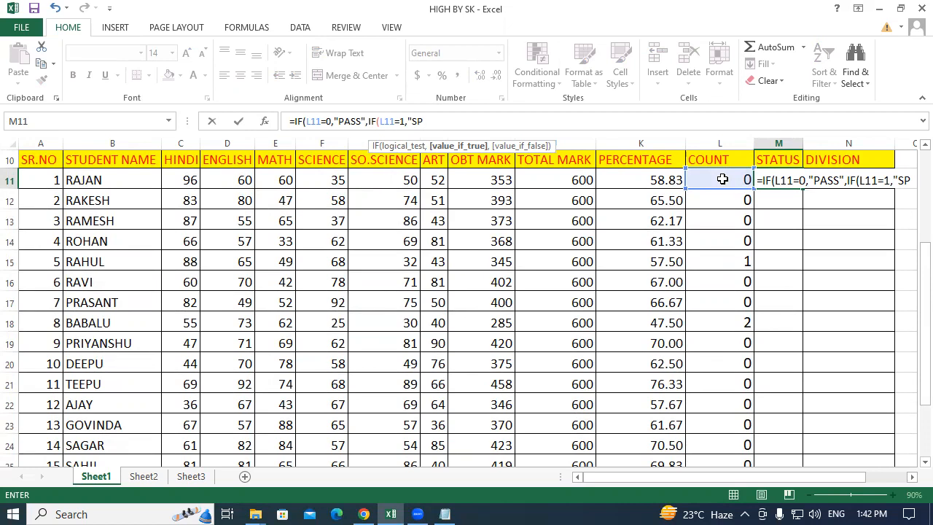
type(",")
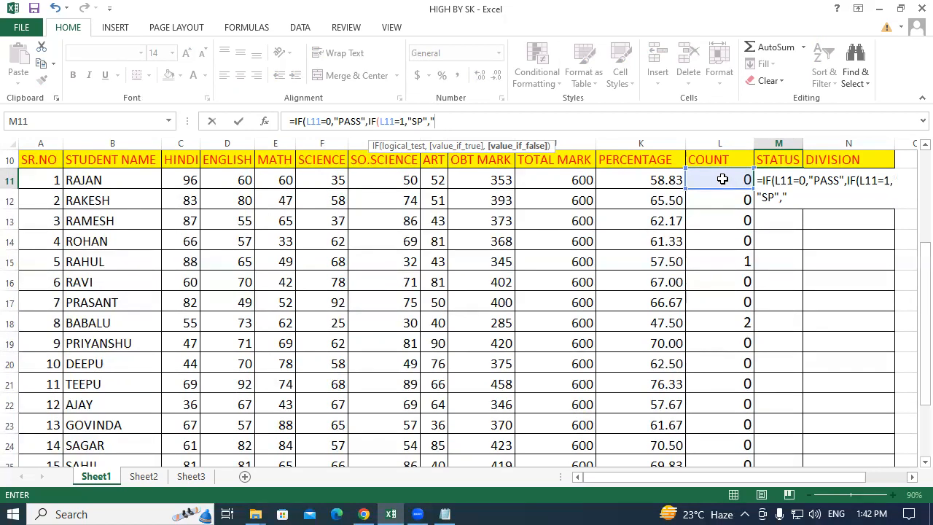
type("FAIL\"")
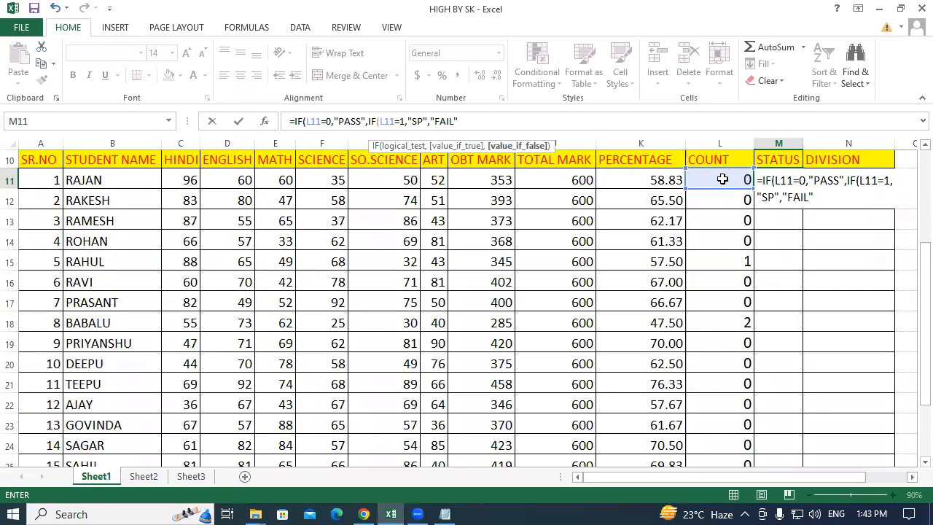
type("))")
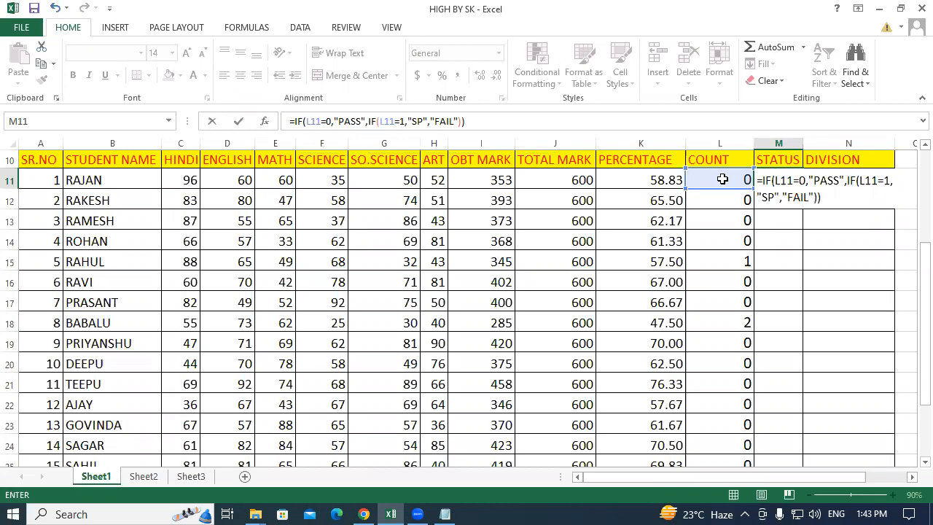
key("Return")
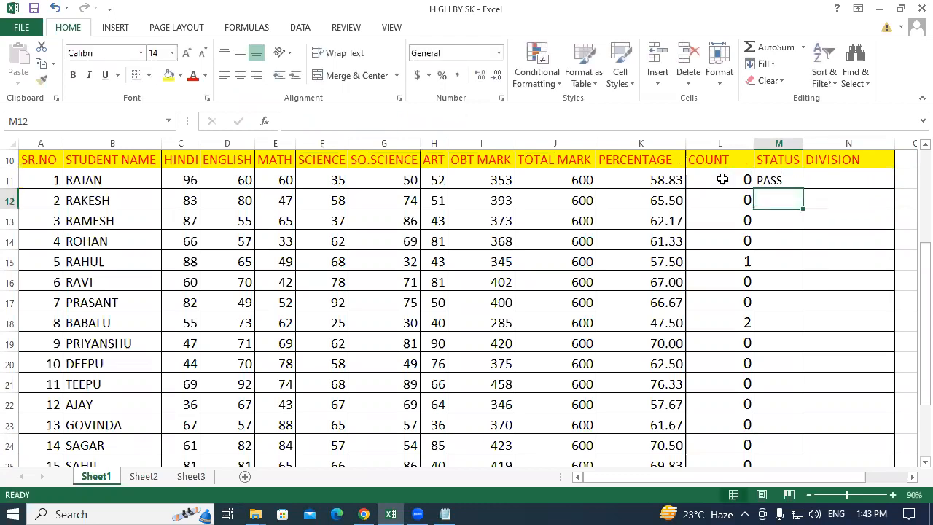
left_click(778, 179)
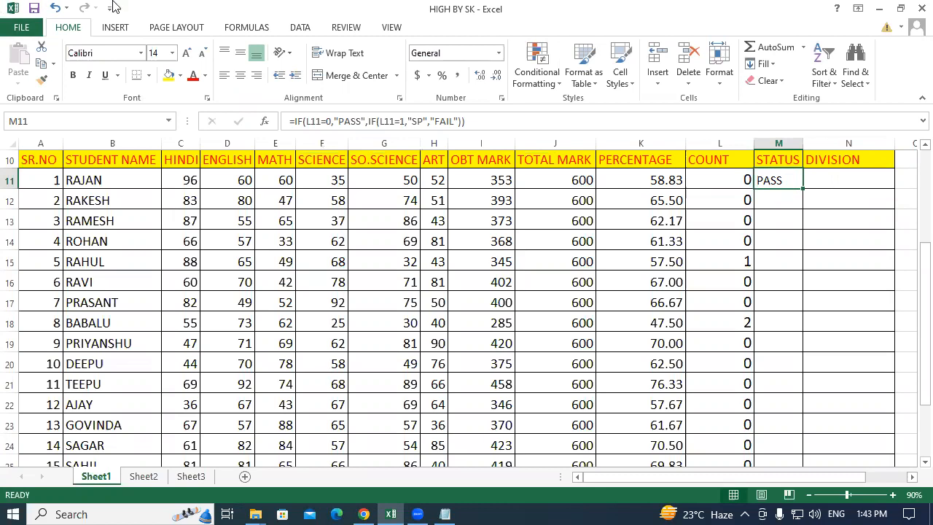
double_click(802, 190)
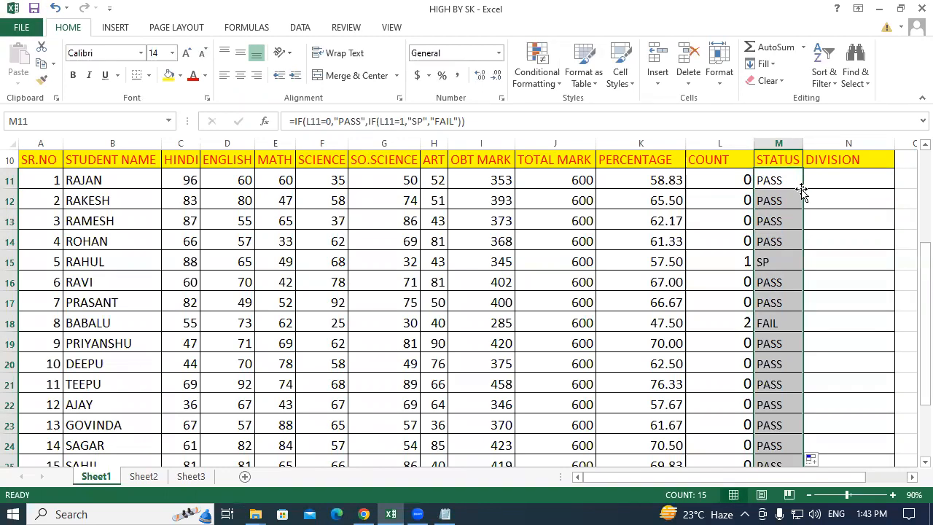
key("ctrl+z")
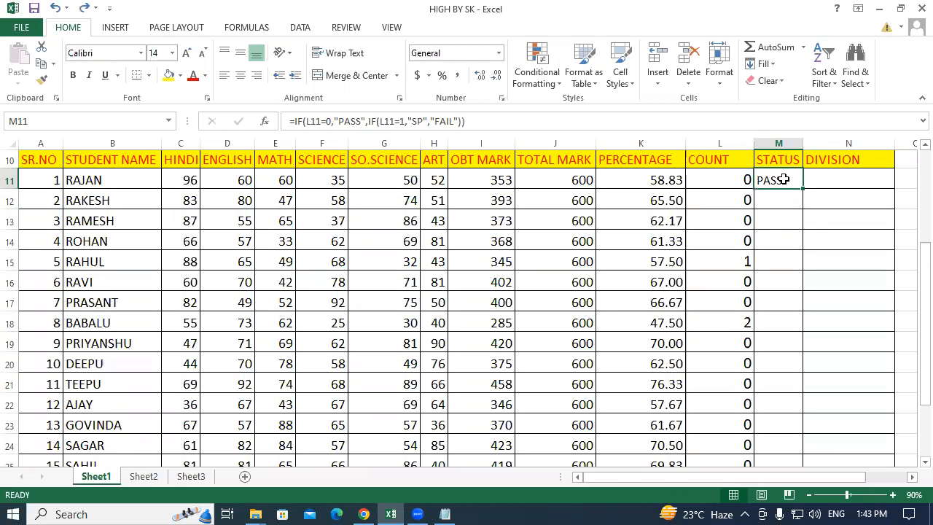
scroll(783, 179, "down", 5)
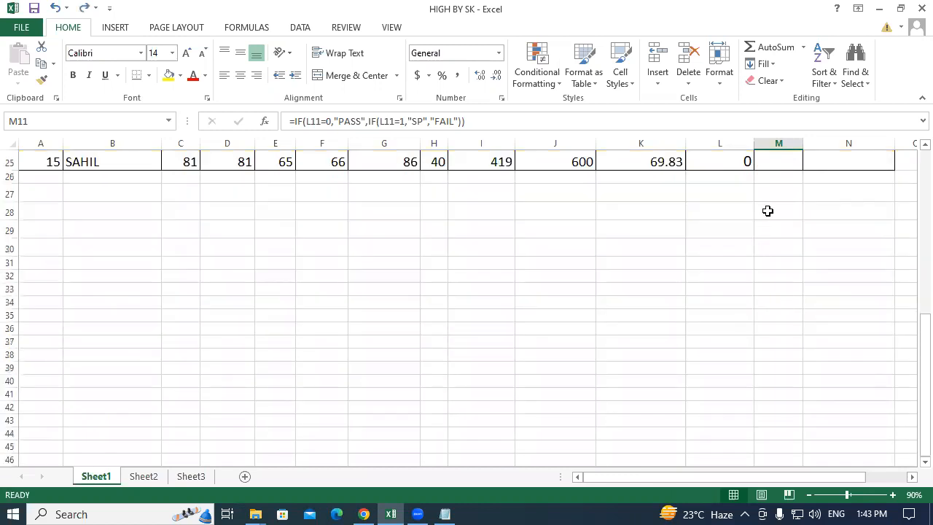
left_click(772, 195)
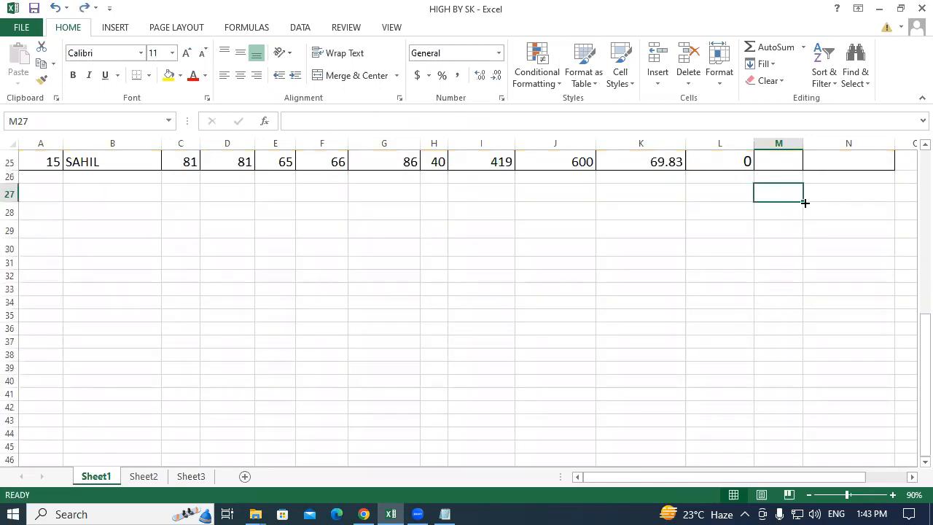
scroll(766, 273, "up", 5)
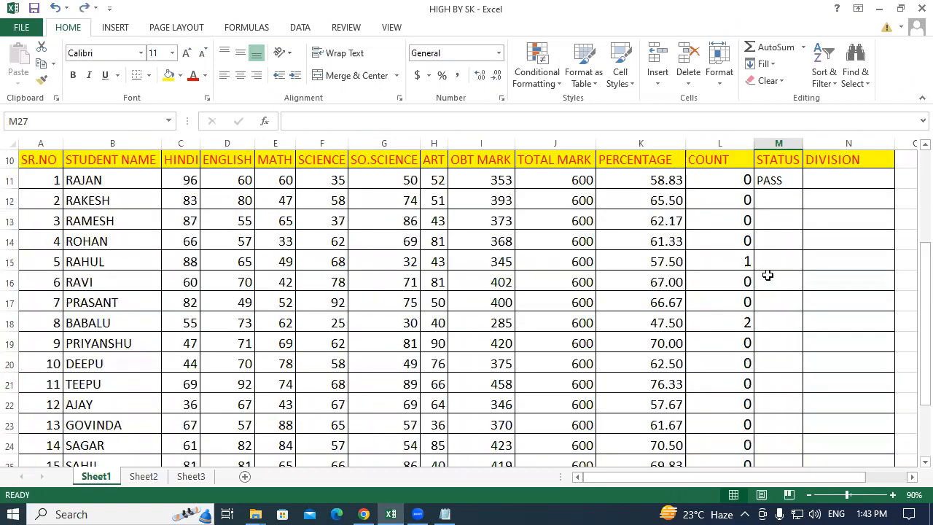
left_click(785, 179)
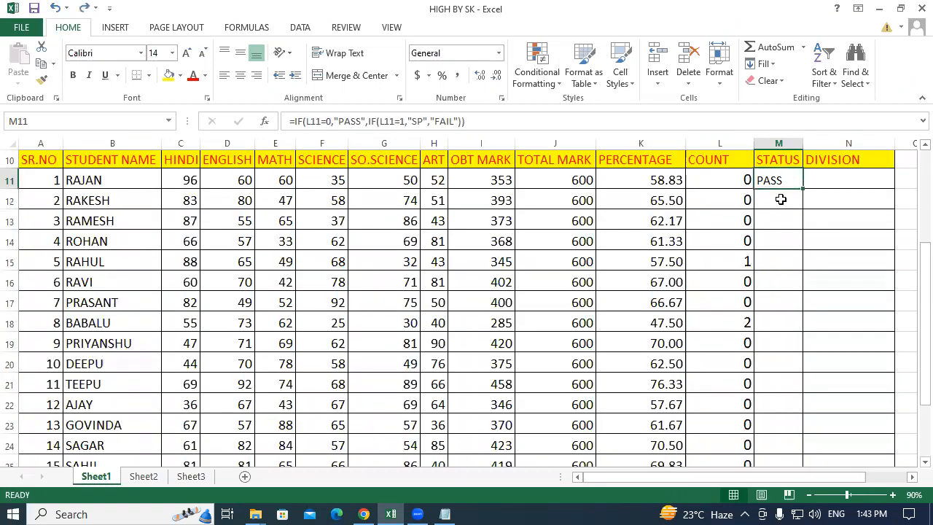
left_click(781, 200)
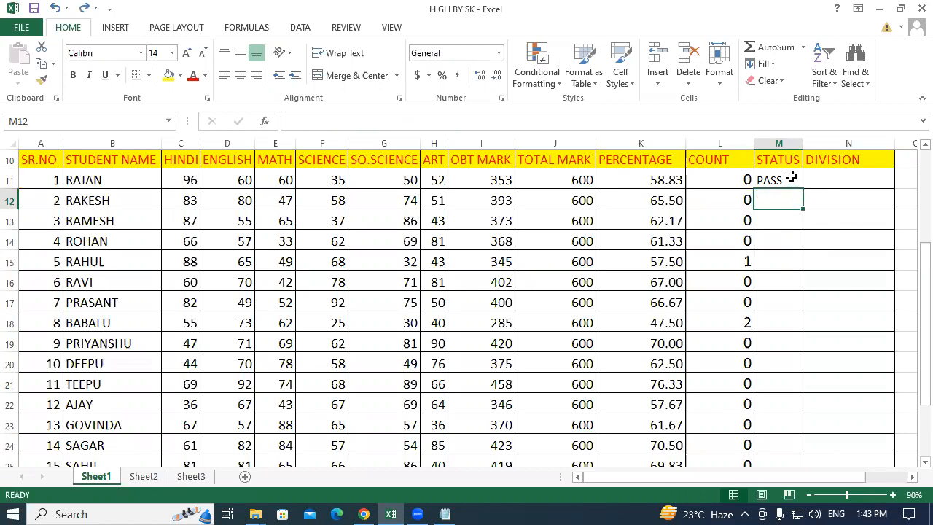
- Fill the STATUS formula from M11 down through M25 for all the students
left_click(791, 179)
double_click(802, 188)
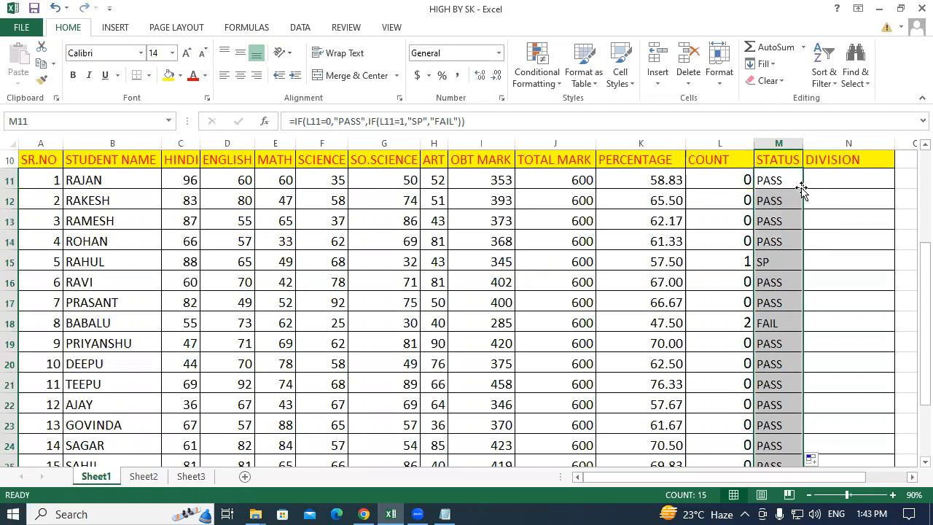
scroll(791, 207, "down", 2)
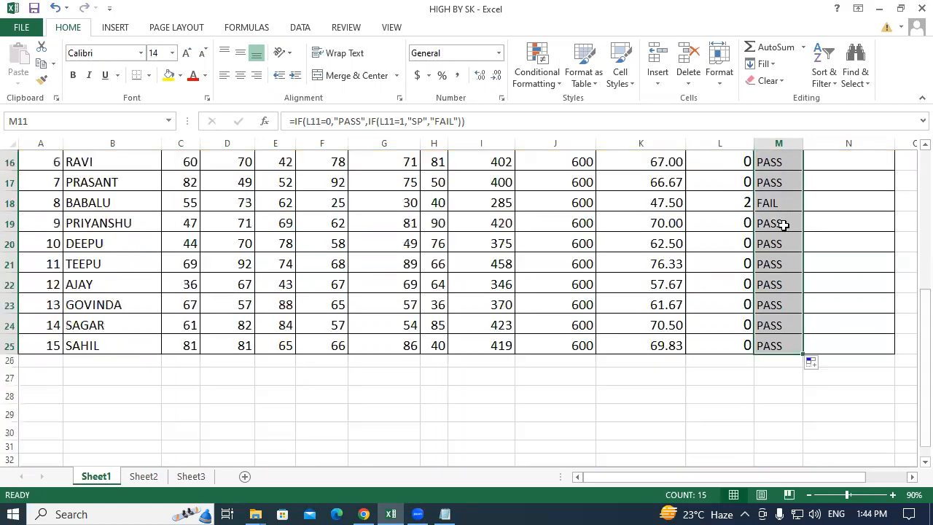
scroll(769, 219, "up", 2)
scroll(767, 208, "up", 1)
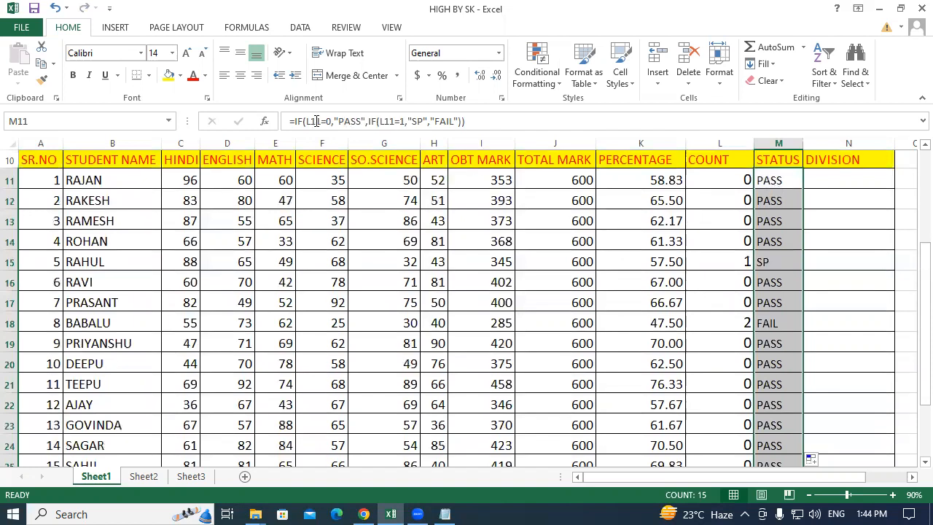
- Copy the full M11 STATUS formula and paste it into the Notepad notes, one blank line below the COUNT rules
left_click(476, 121)
left_click_drag(477, 120, 279, 120)
key("ctrl+c")
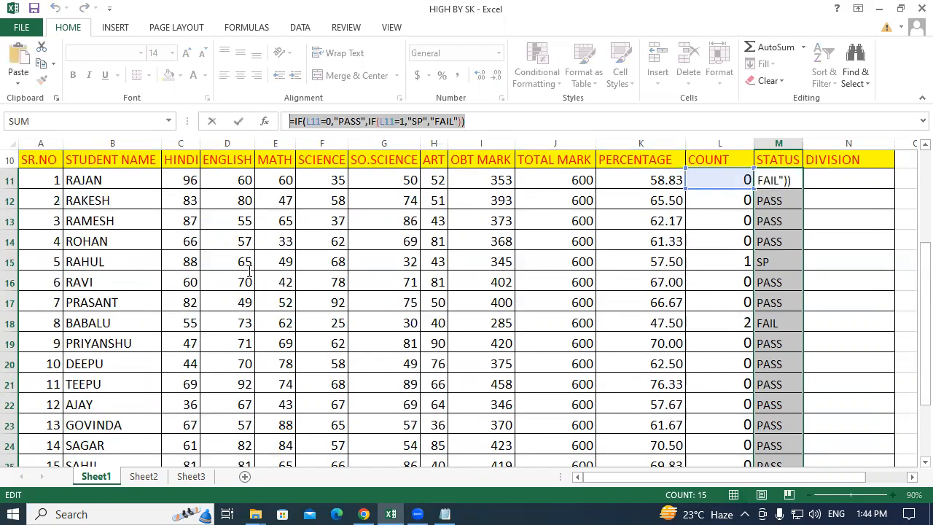
key("alt+Tab")
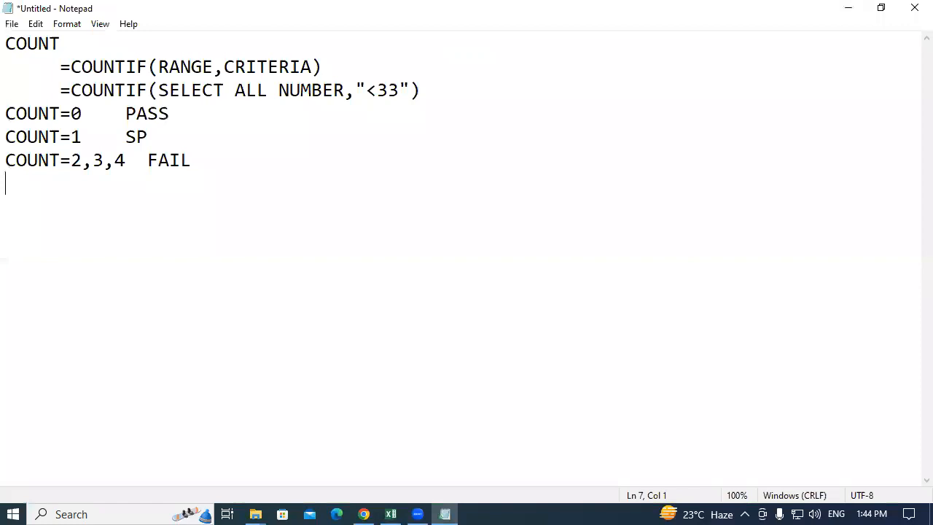
key("Return")
key("ctrl+v")
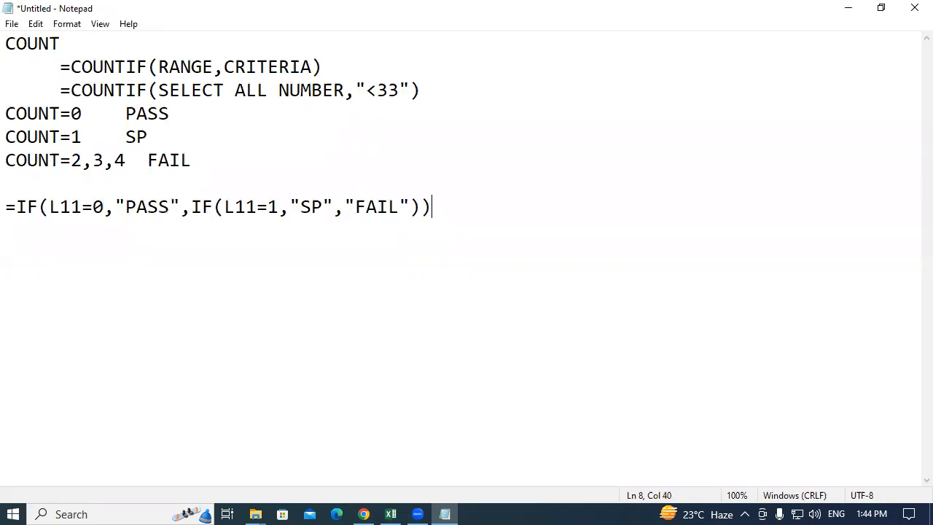
- Add the heading STATUS on its own line directly above the pasted IF formula in the notes
left_click(6, 208)
key("Return")
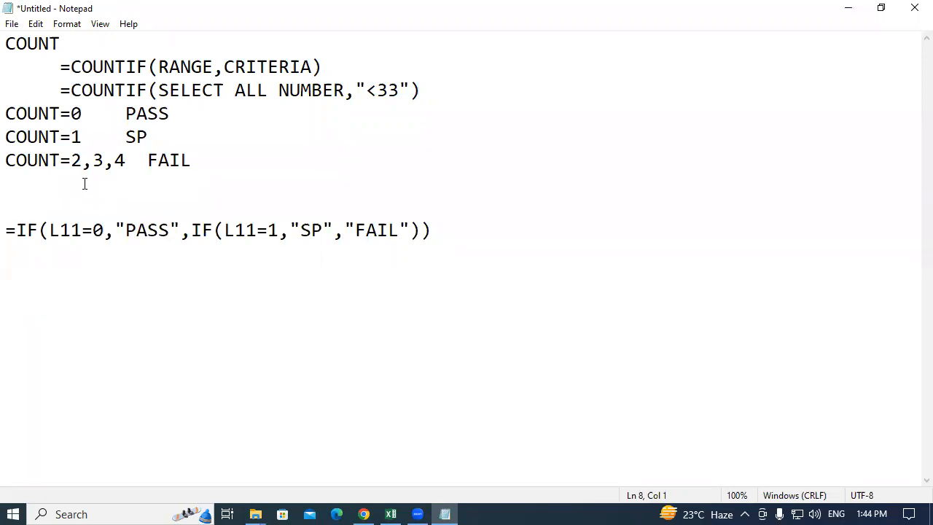
type("STATUS")
key("alt+Tab")
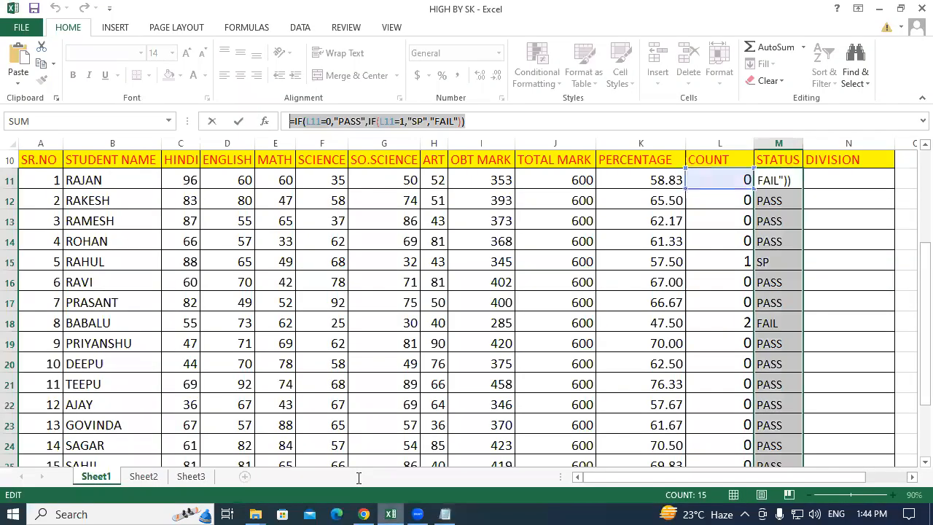
left_click(443, 511)
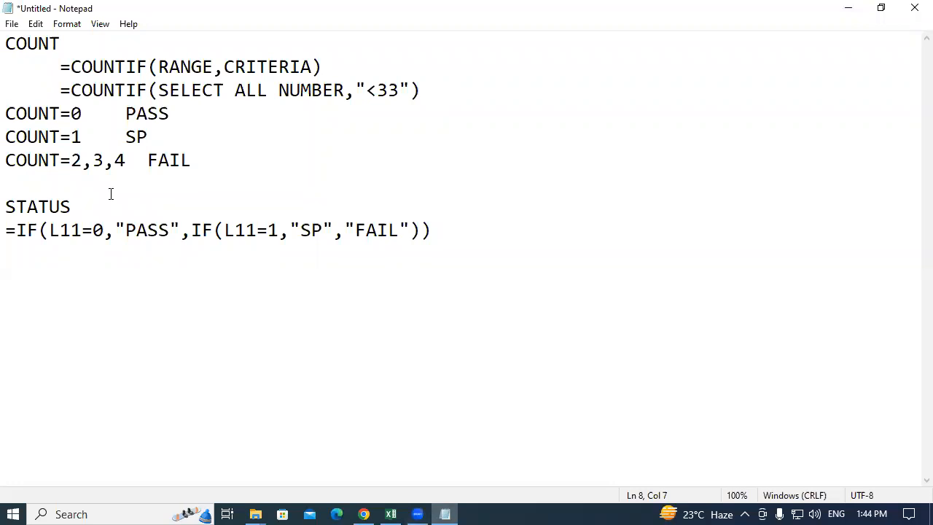
left_click(452, 229)
left_click_drag(442, 228, 234, 229)
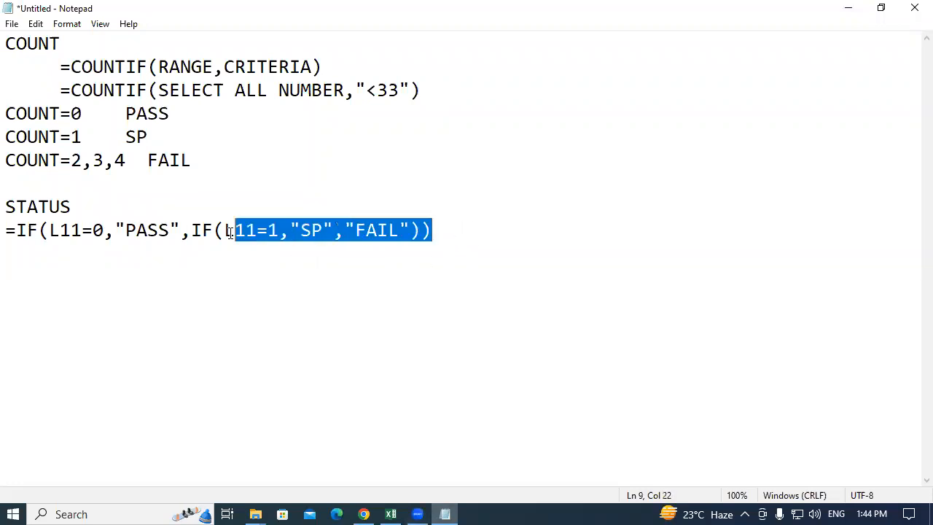
left_click(182, 302)
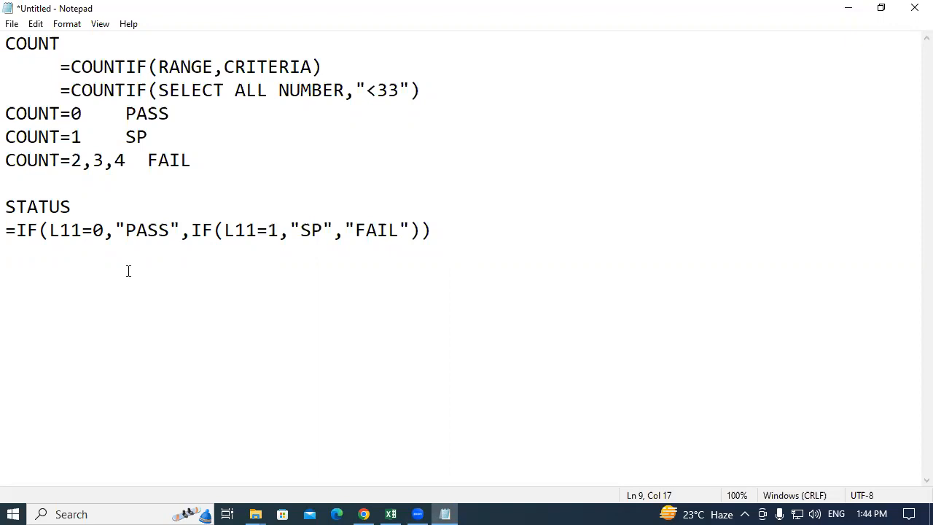
- Insert the syntax line =IF(LOGICAL TEST,VALUE IF TRUE,VALUE IF FALSE) between the STATUS heading and the pasted formula
left_click(20, 230)
key("Return")
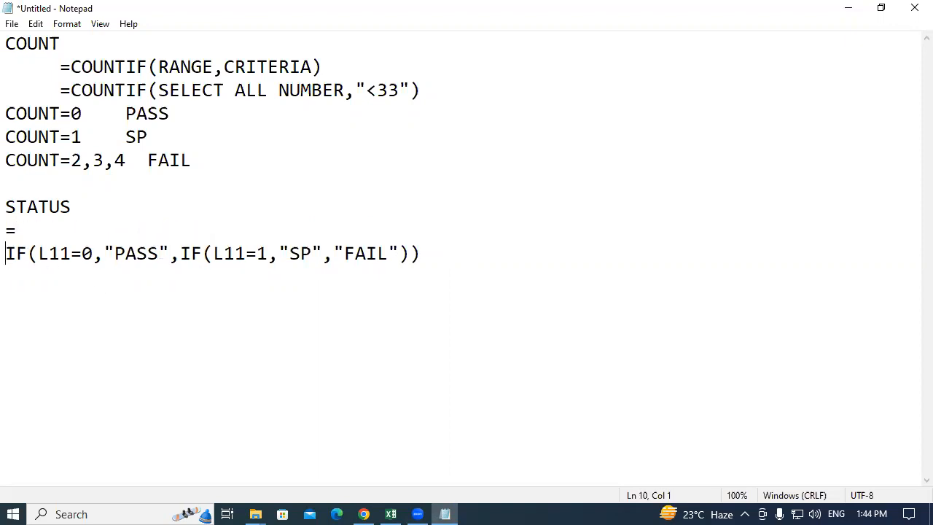
type("=")
left_click(22, 228)
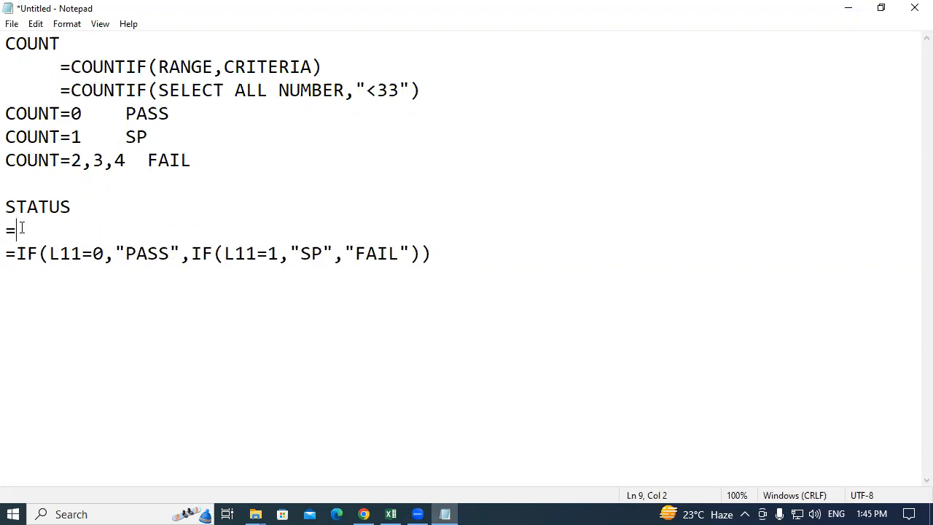
type("IF(LOGIA")
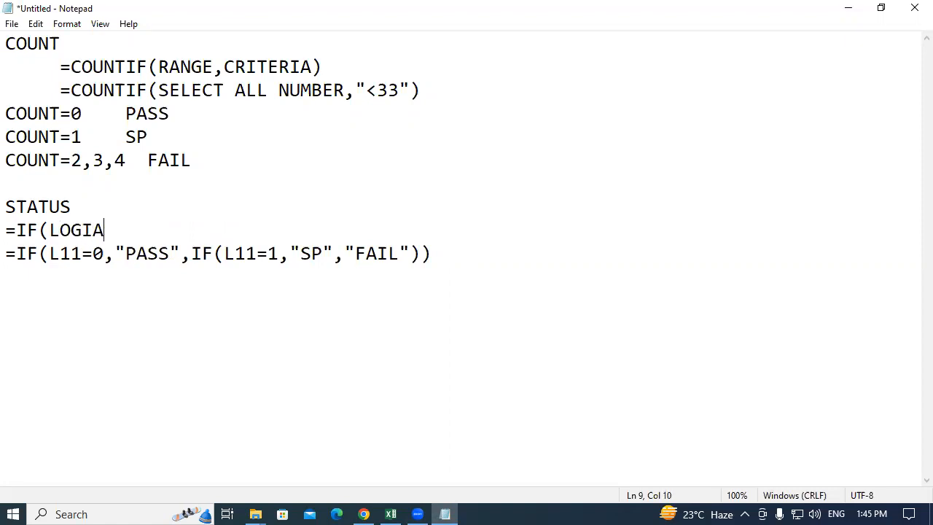
key("BackSpace")
type("CAL TEST")
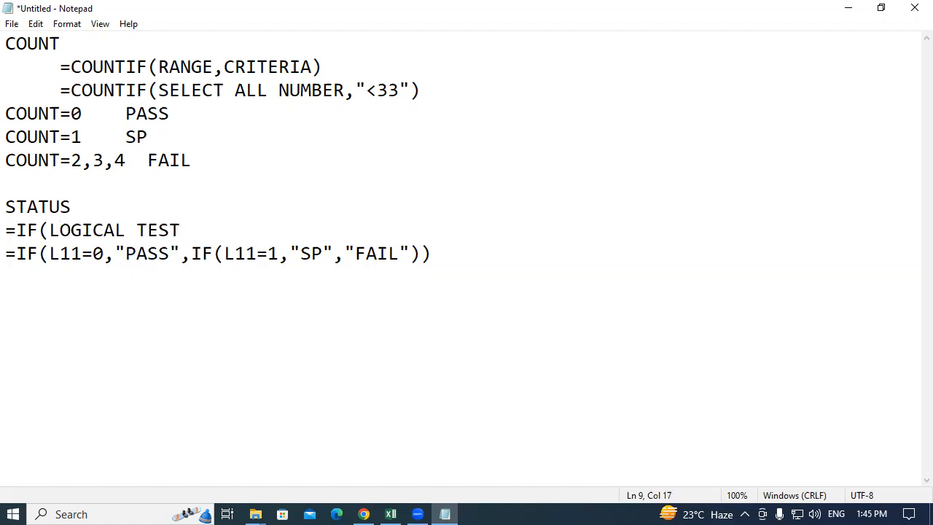
type(",VALUE IF")
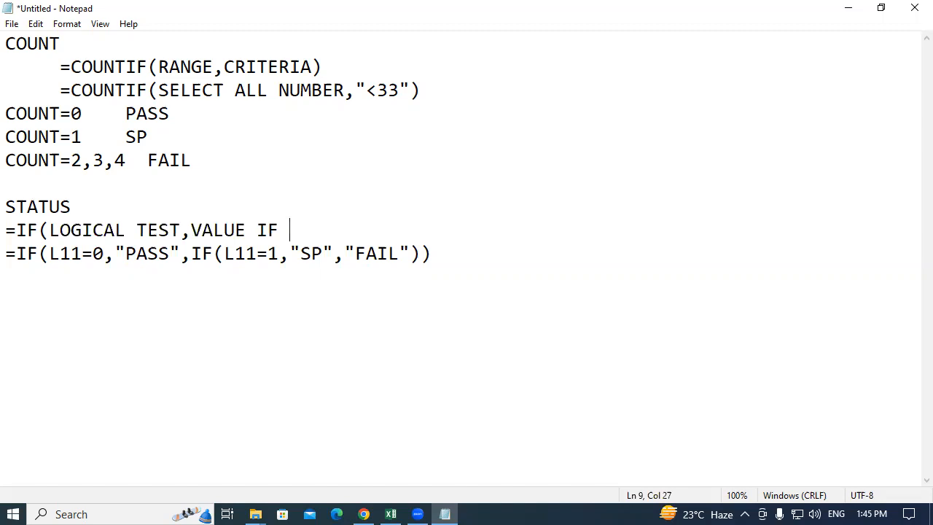
type("TRUE,VALUE IF FALSE")
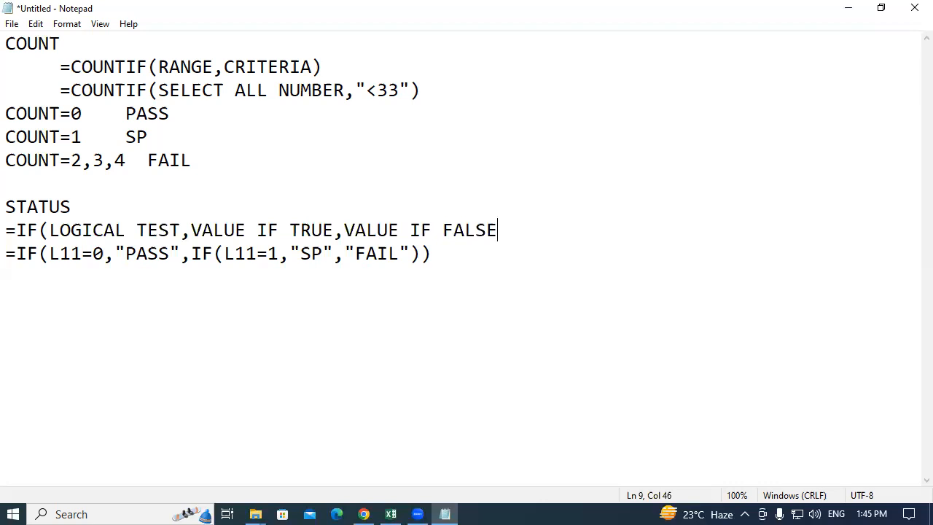
type(")")
- Replace both L11 references in the pasted STATUS formula with SELECT COUNT
left_click_drag(82, 253, 50, 253)
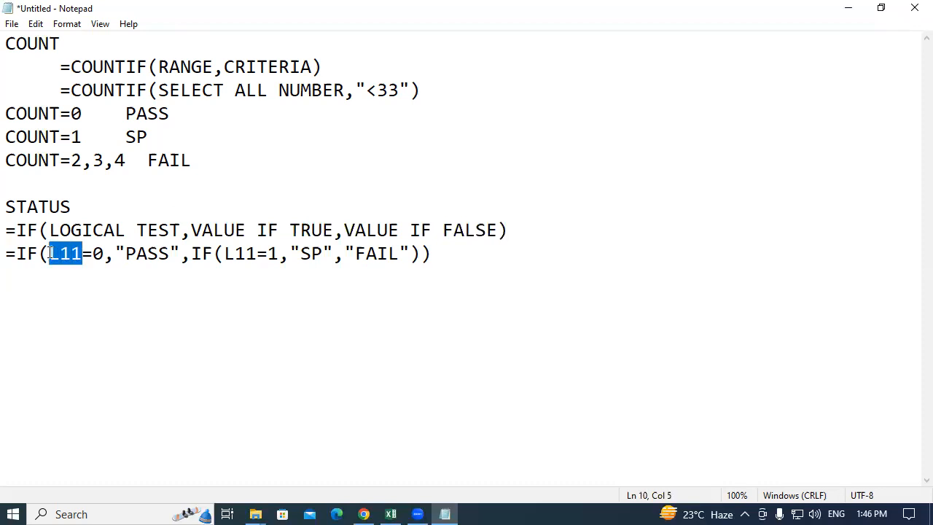
type("SELECT COUNT")
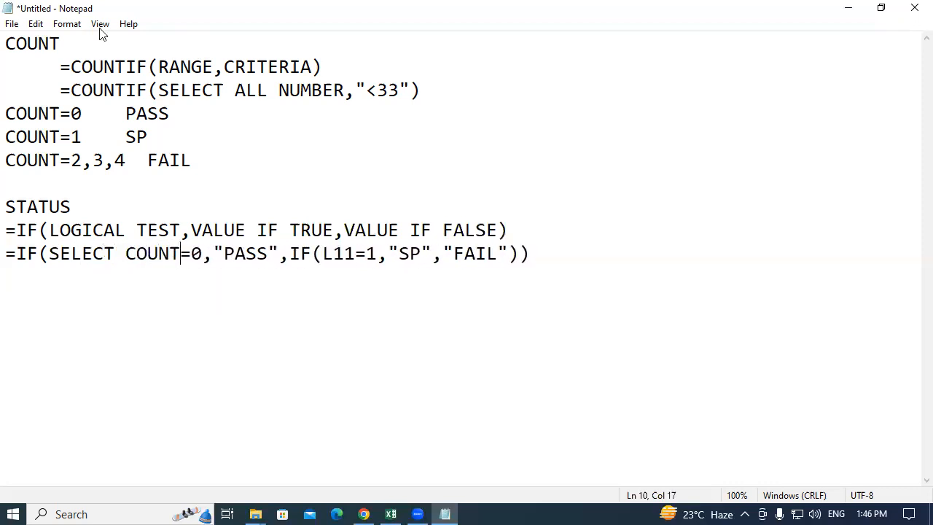
left_click_drag(355, 254, 323, 253)
type("SELECT ")
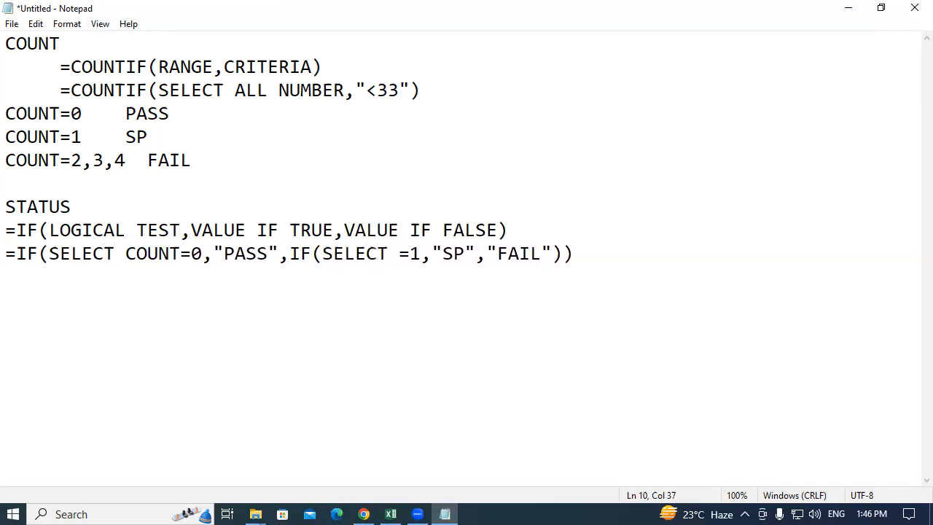
type("COUNT")
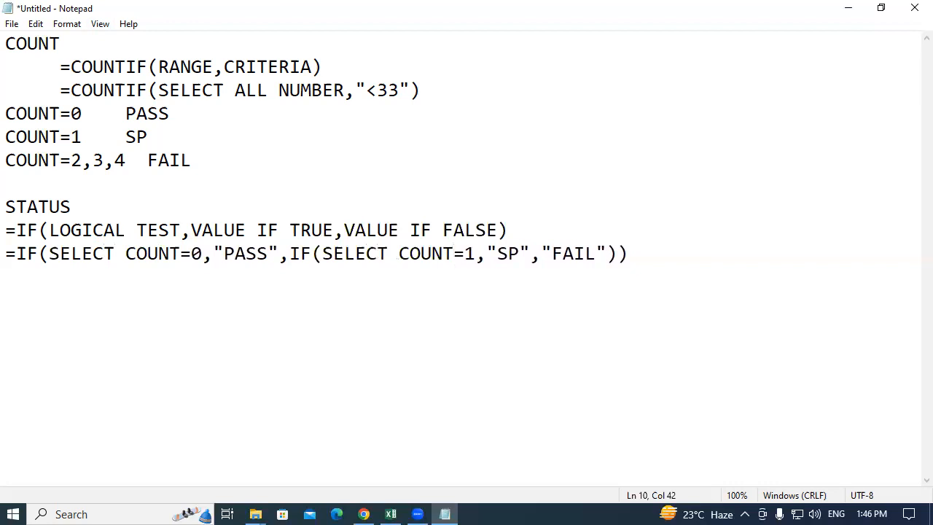
left_click(685, 259)
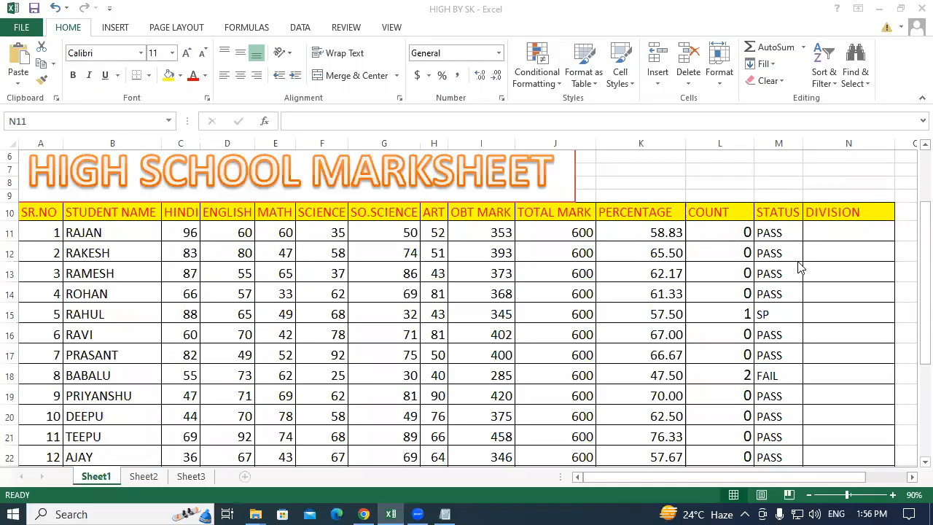
- Begin the DIVISION formula in N11 with an IF that returns "FIRST" when the percentage in K11 is >=60
left_click(837, 230)
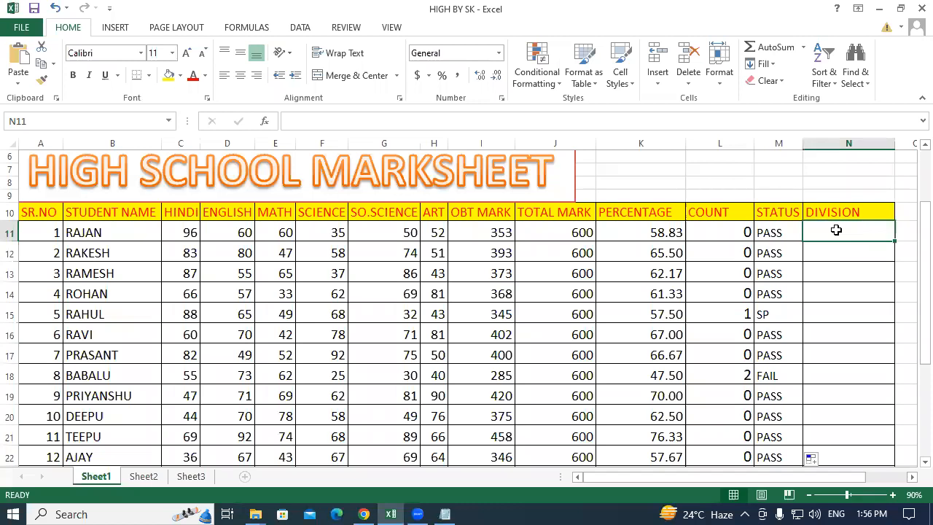
type("=IF")
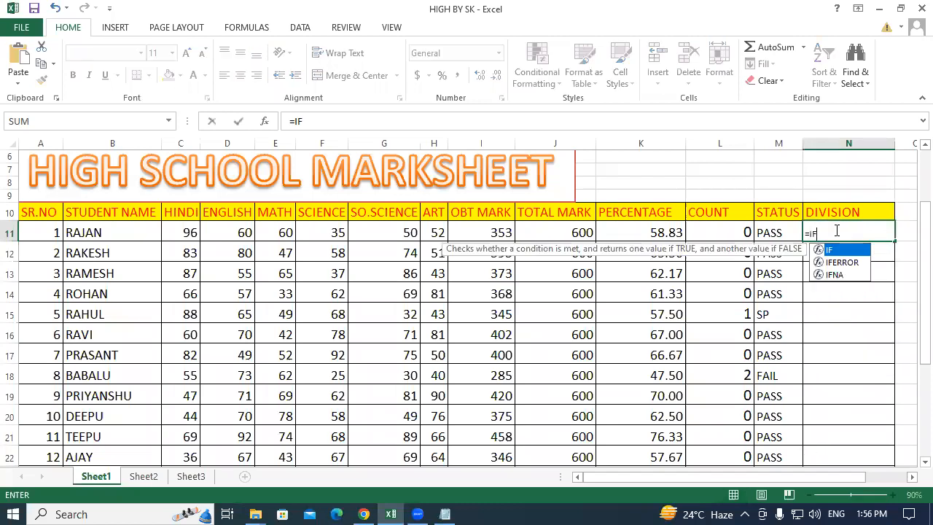
type("(")
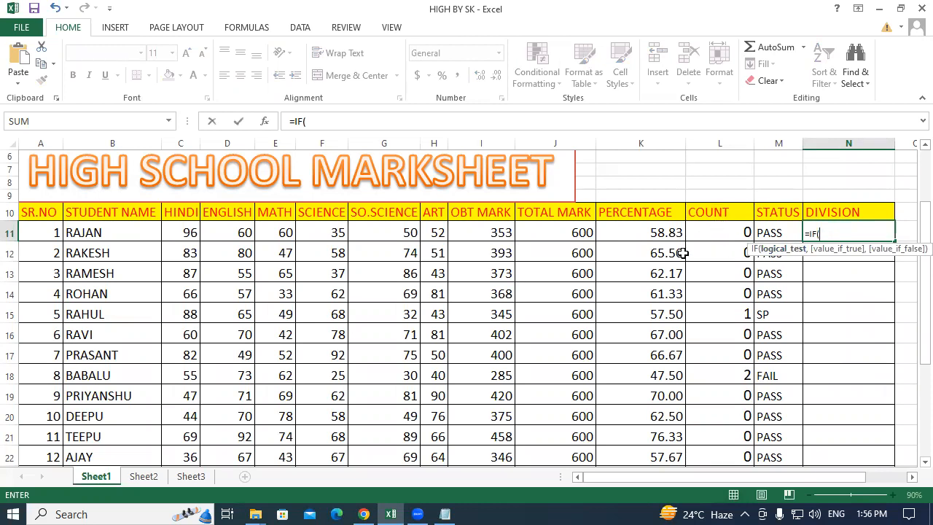
left_click(646, 232)
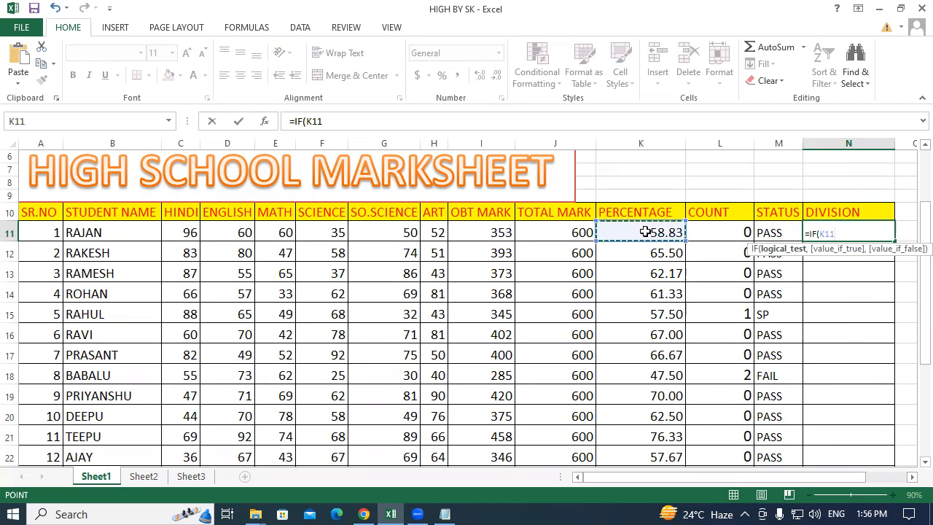
type(">=60")
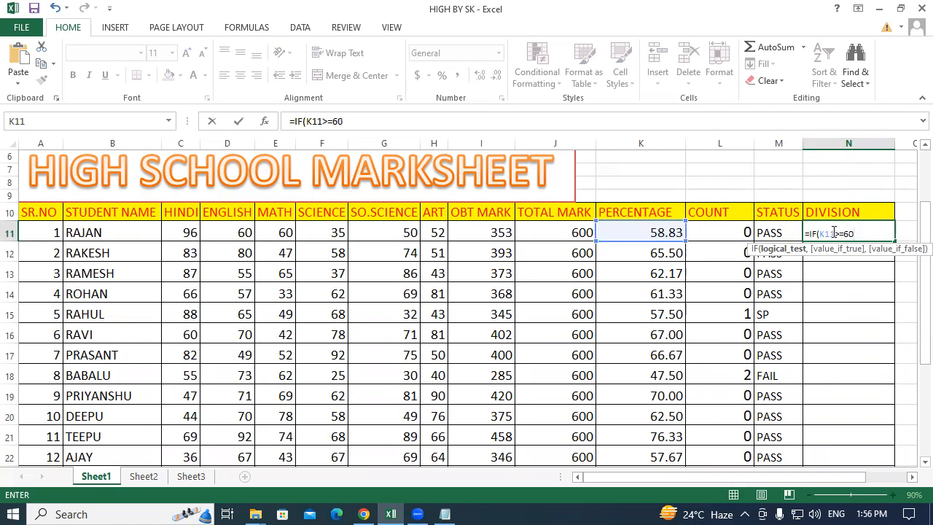
type(",")
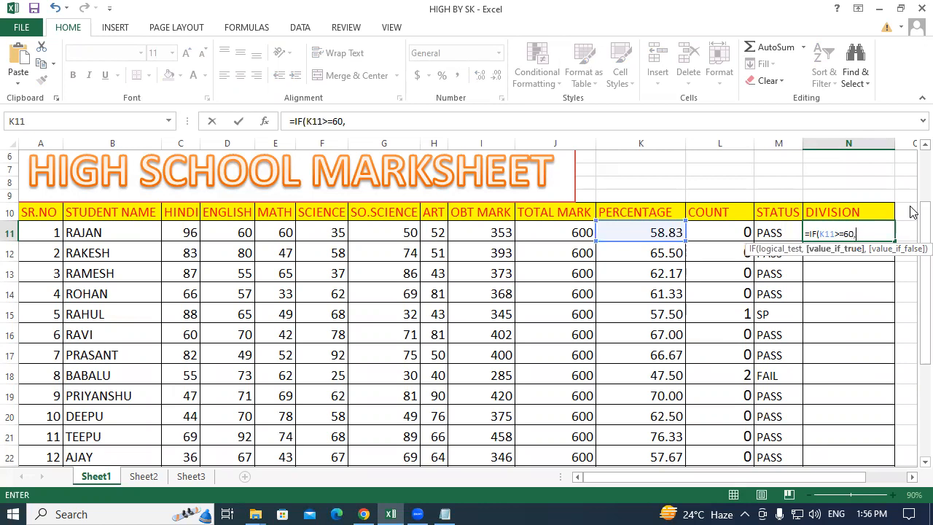
type("\"FIRST")
type("\"")
type(",")
- Nest a second IF as the false value in the N11 formula, returning "SECOND" when K11>=45
type("IF")
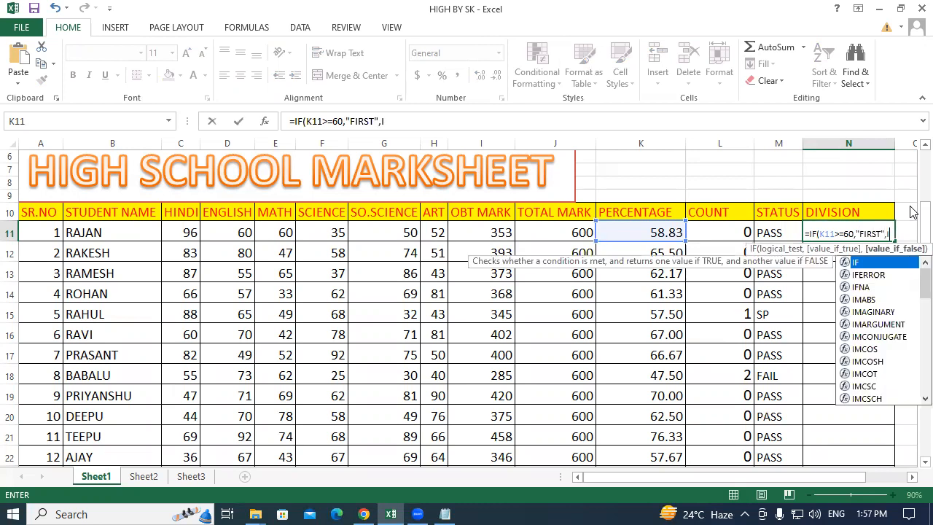
type("(")
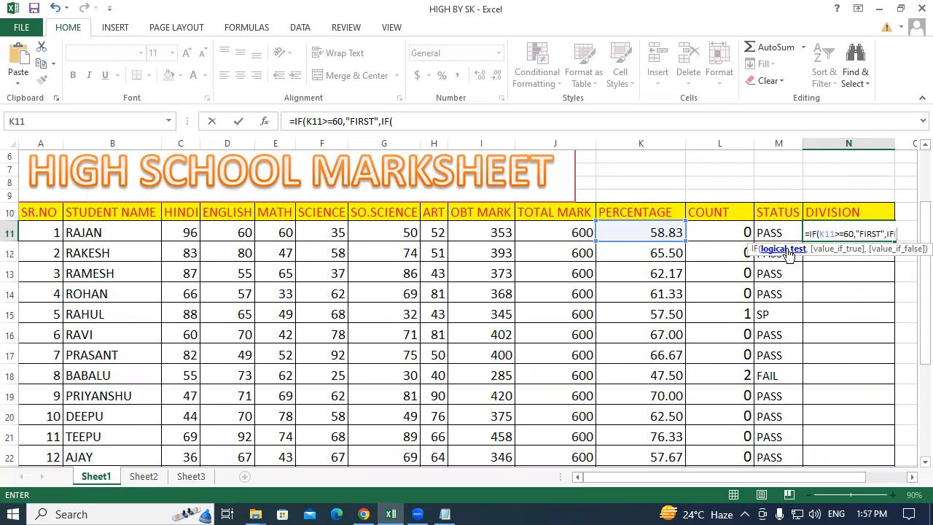
left_click(626, 233)
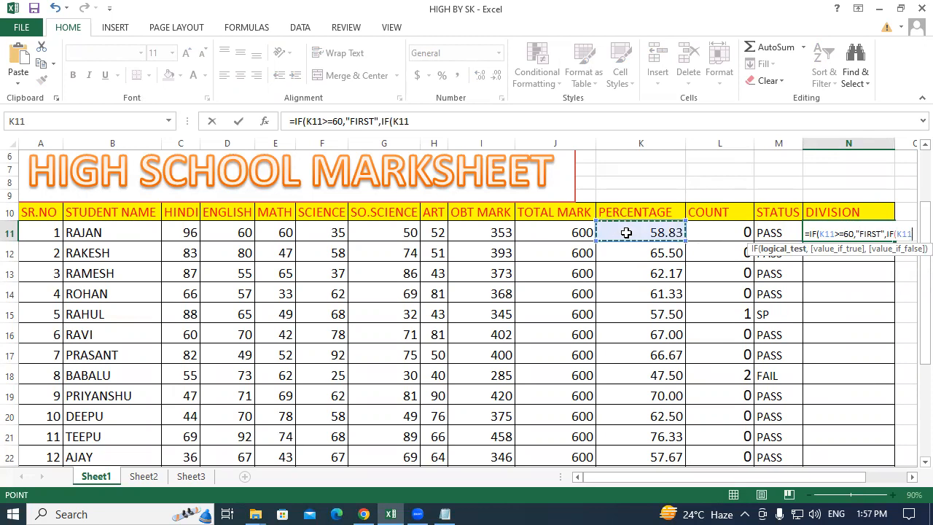
type(">=")
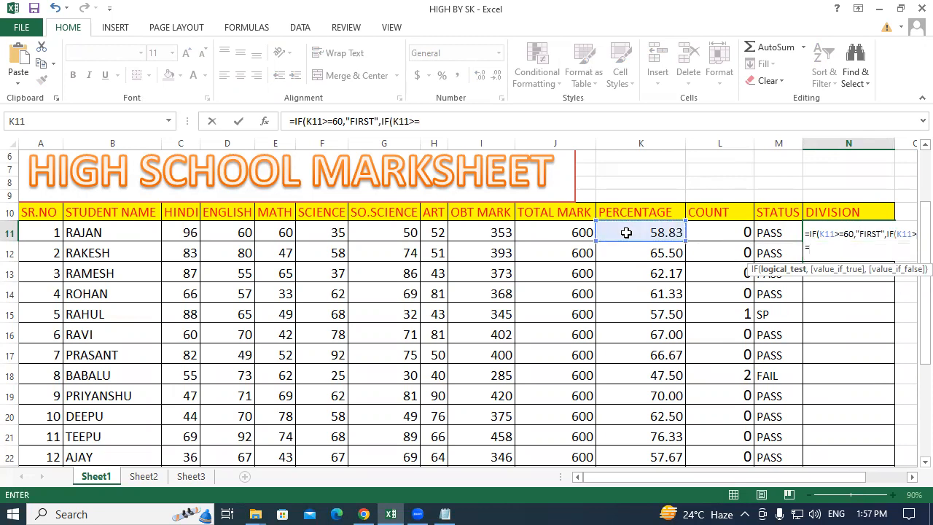
type("45,")
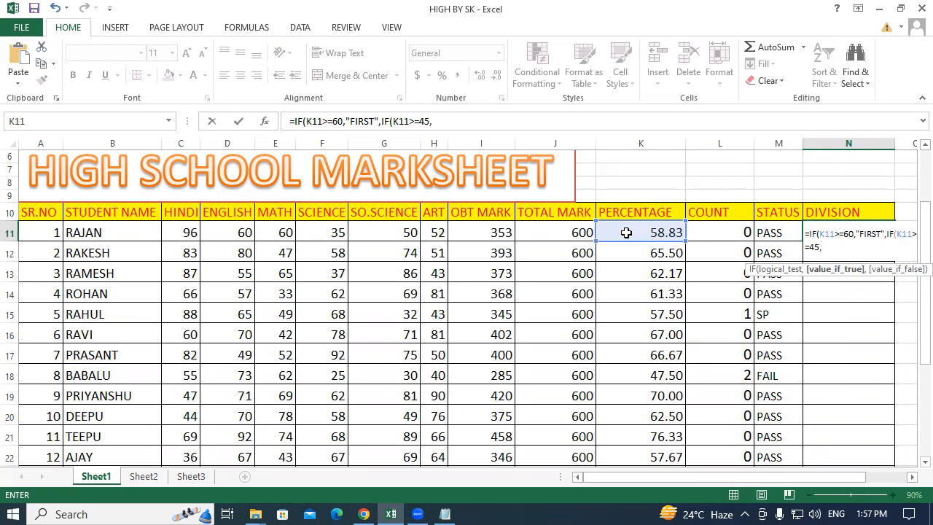
type("\"SECOND:")
key("BackSpace")
type("\",")
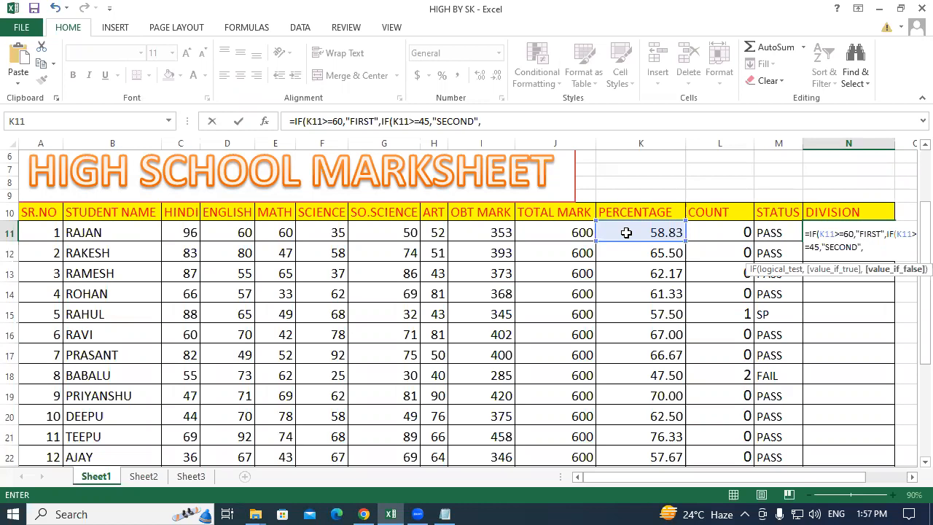
- Nest a third IF returning "THIRD" when K11>=33 and otherwise "FAIL", then close all parentheses and enter the N11 formula
type("IF(")
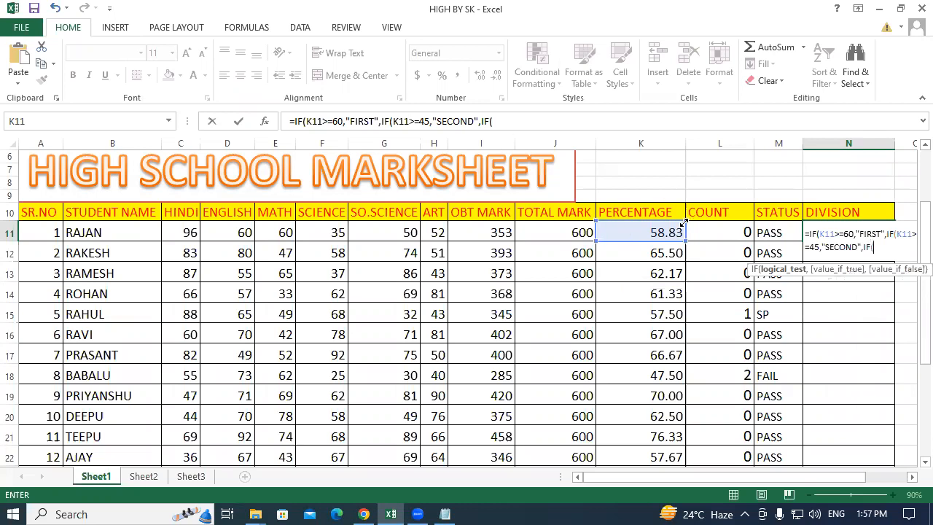
left_click(659, 232)
type(">=")
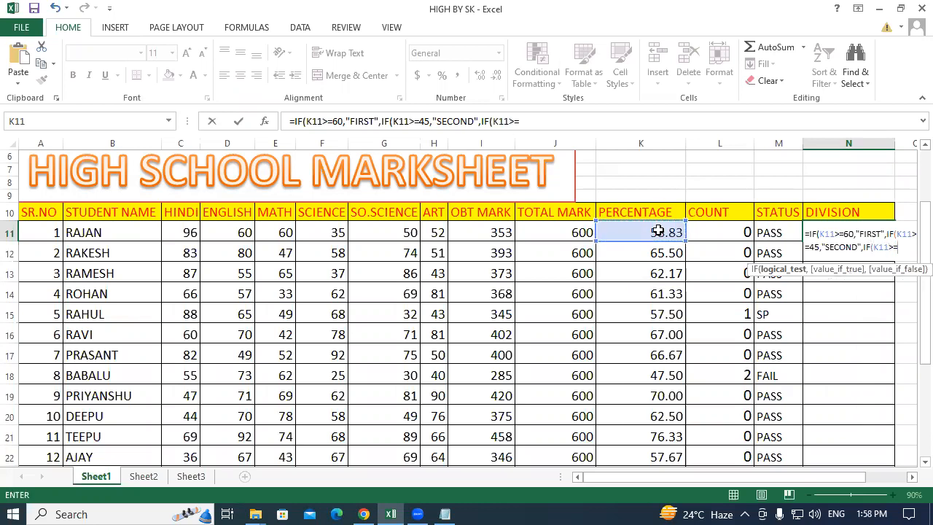
type("33,\"THI")
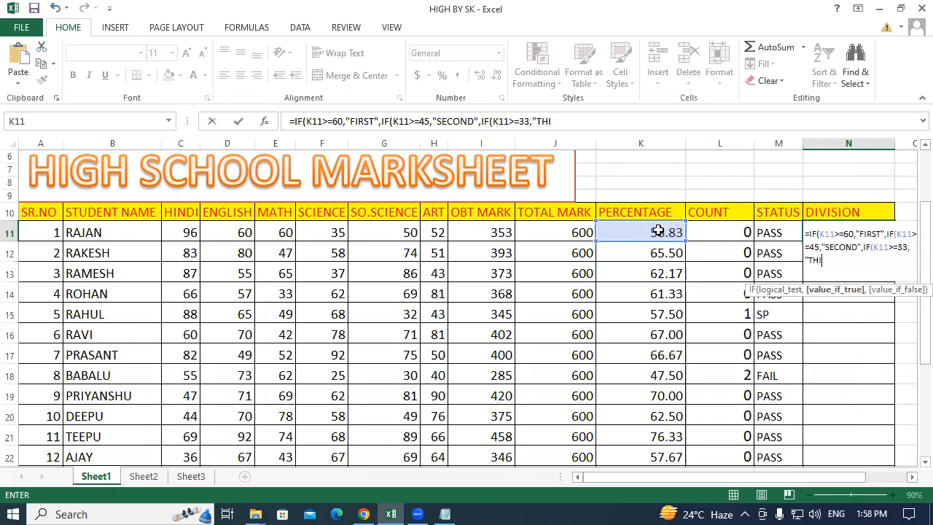
type("RD\",")
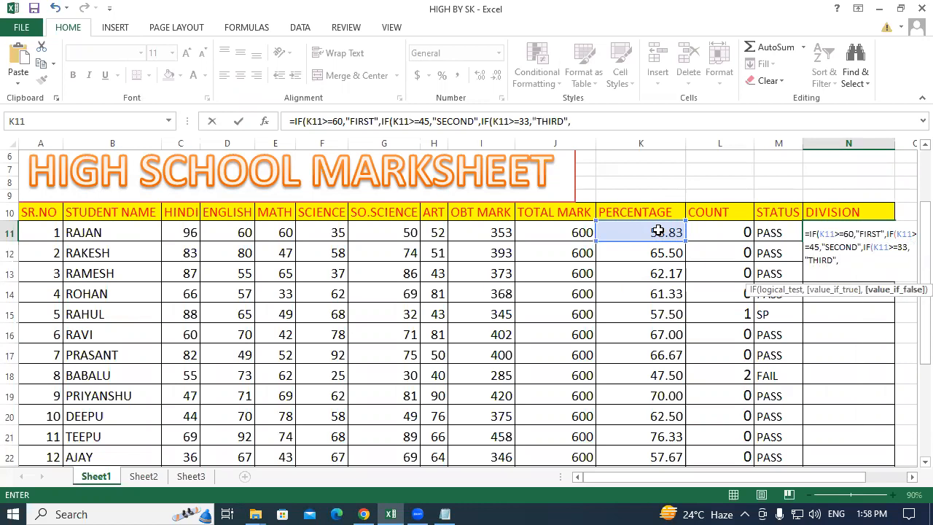
type("\"FAIL\")))")
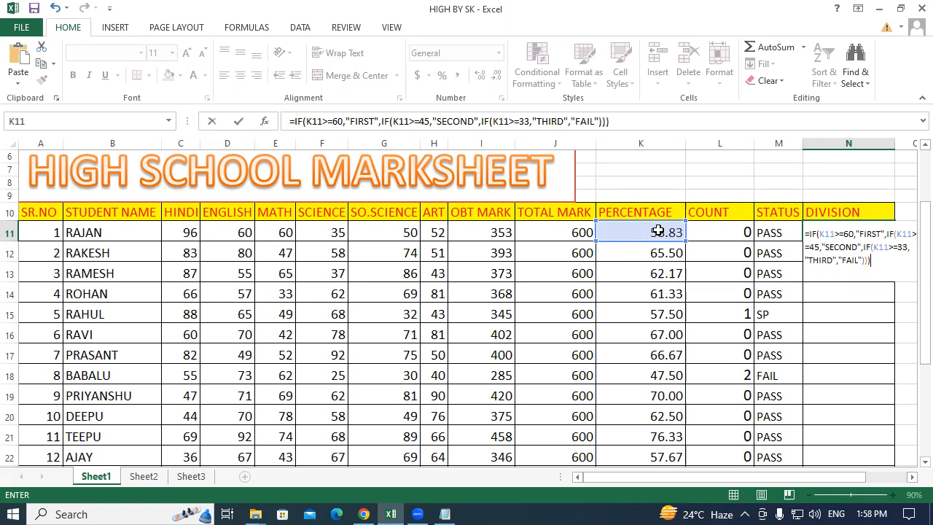
key("Return")
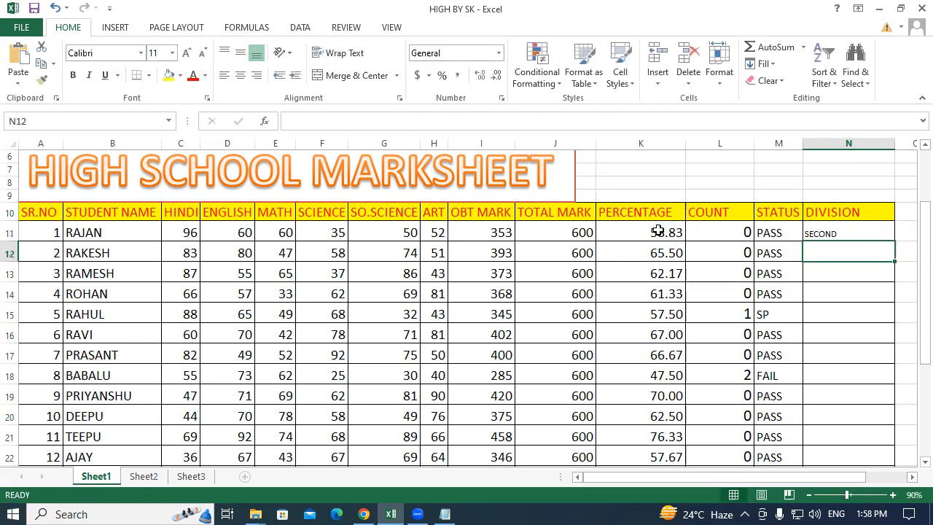
- Increase the font size of the DIVISION result in N11 to 14
left_click(829, 233)
left_click(186, 53)
left_click(187, 53)
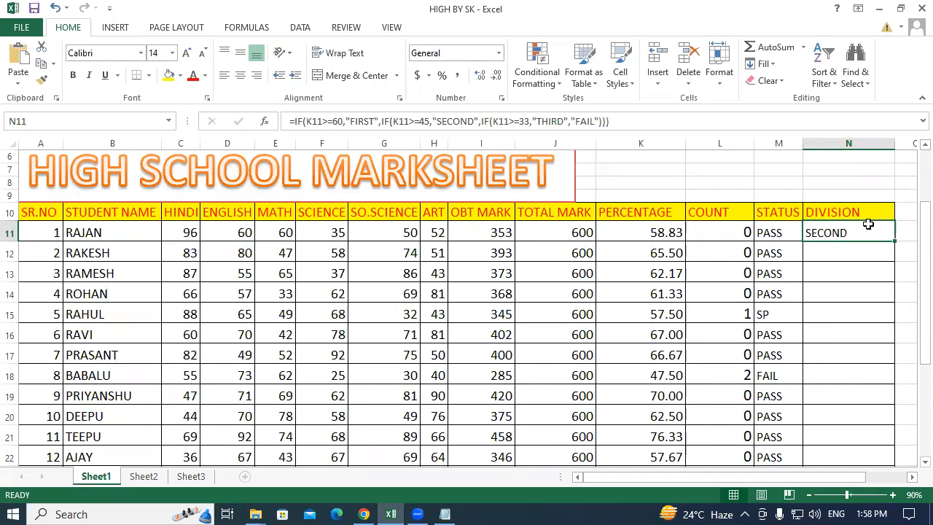
- Examine the PERCENTAGE values from K11 to K15 and down the rest of the column against the division thresholds
left_click(628, 232)
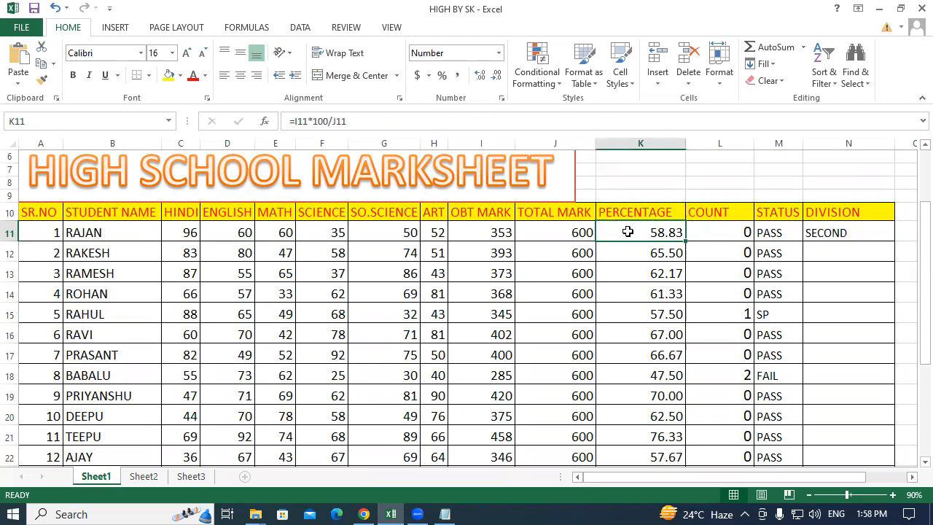
left_click(644, 254)
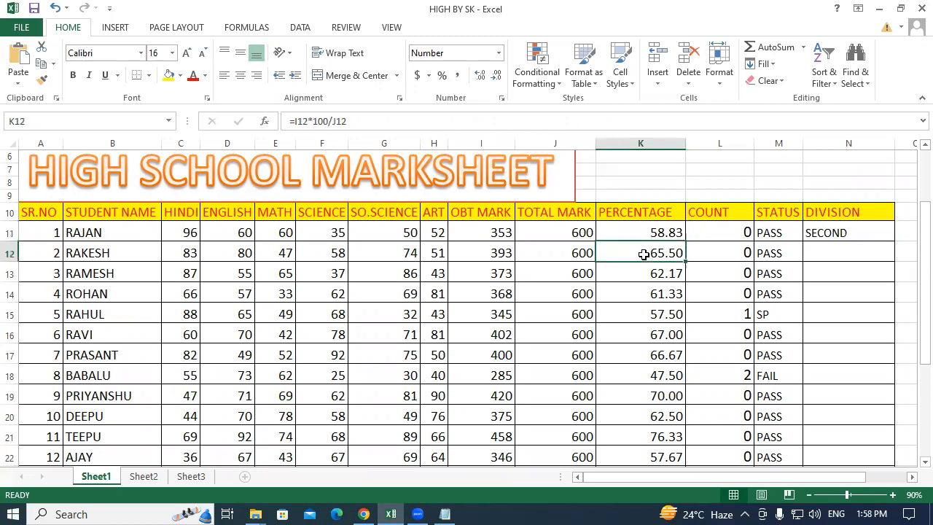
left_click(837, 254)
left_click(675, 277)
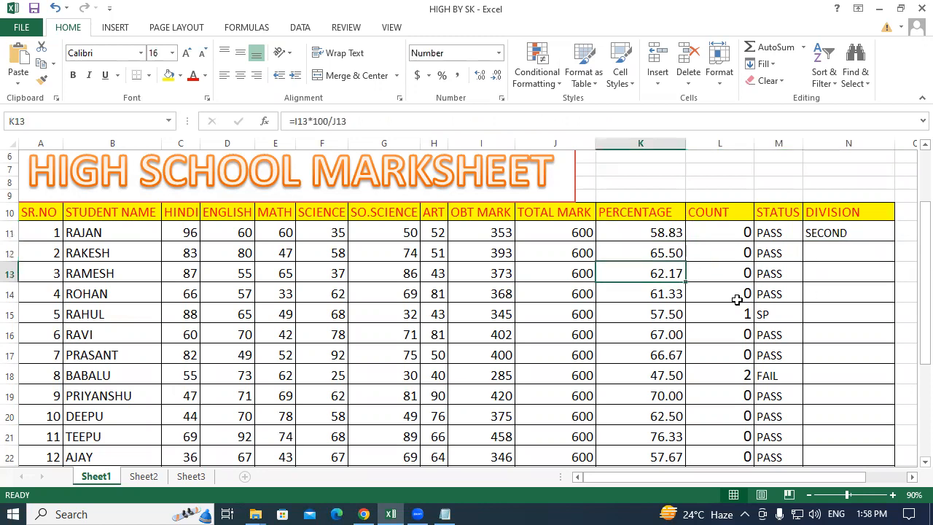
left_click(682, 296)
left_click(644, 312)
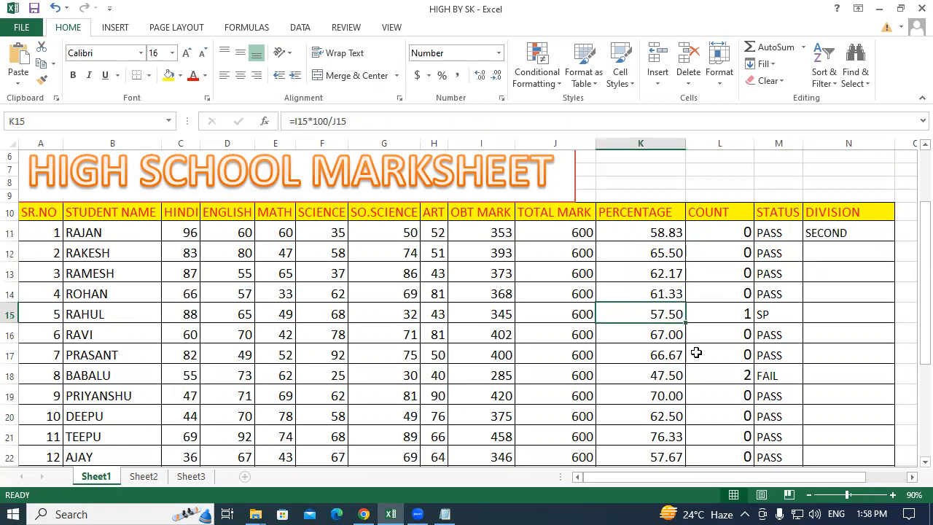
scroll(677, 371, "down", 3)
scroll(677, 372, "up", 2)
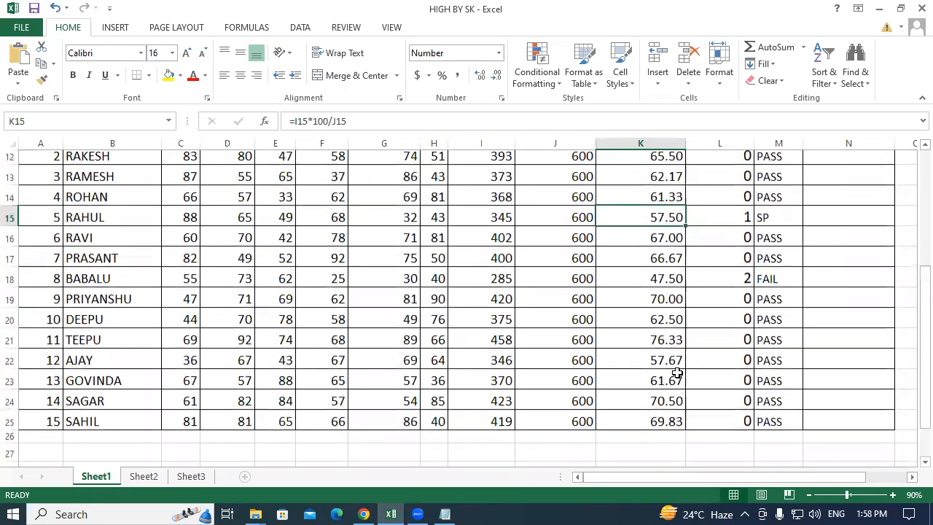
- Fill the N11 DIVISION formula down the column through the last student in row 25
left_click(856, 196)
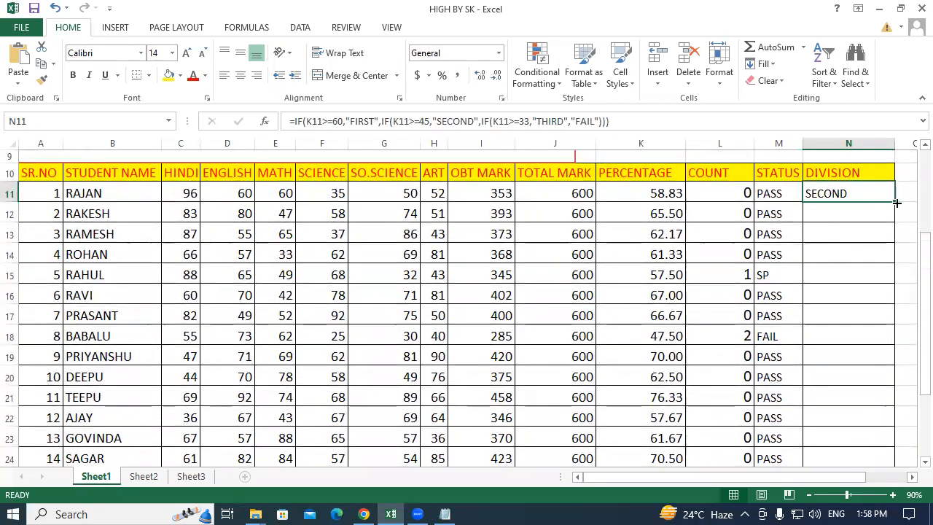
scroll(678, 333, "down", 1)
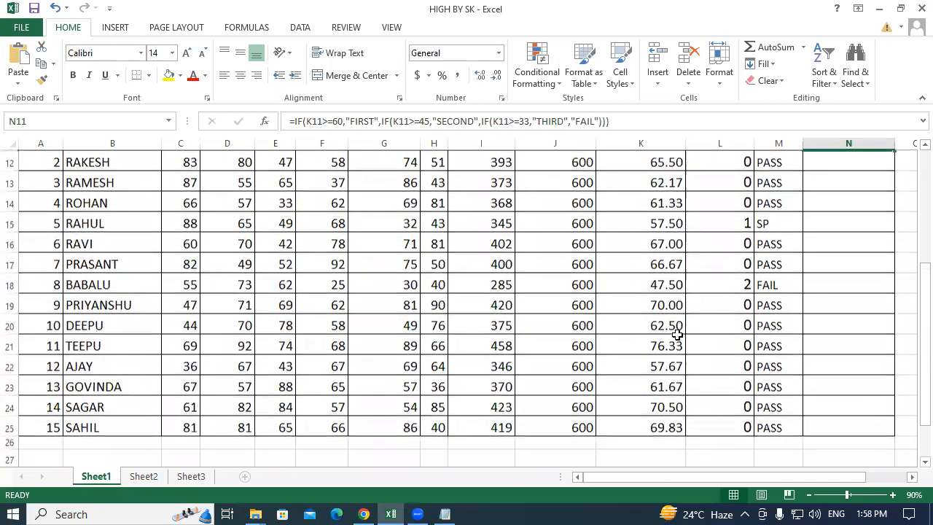
scroll(656, 408, "up", 1)
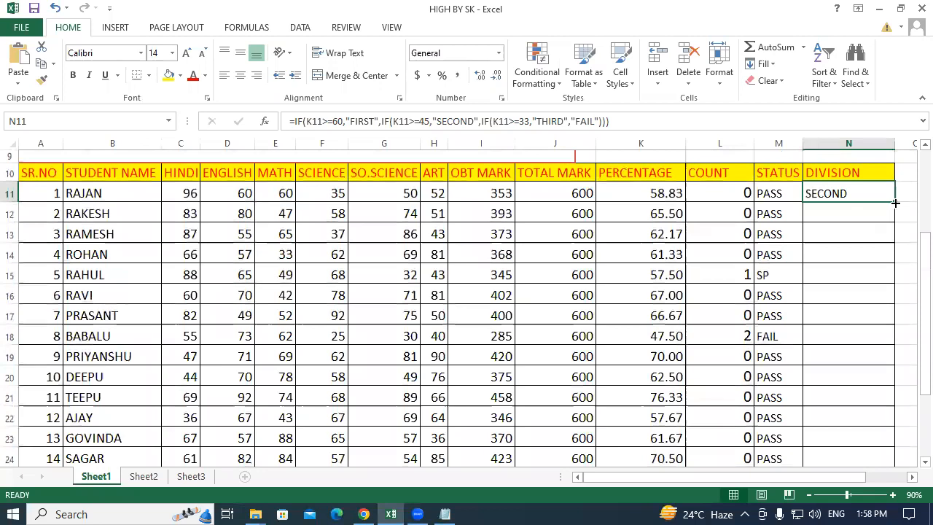
double_click(895, 203)
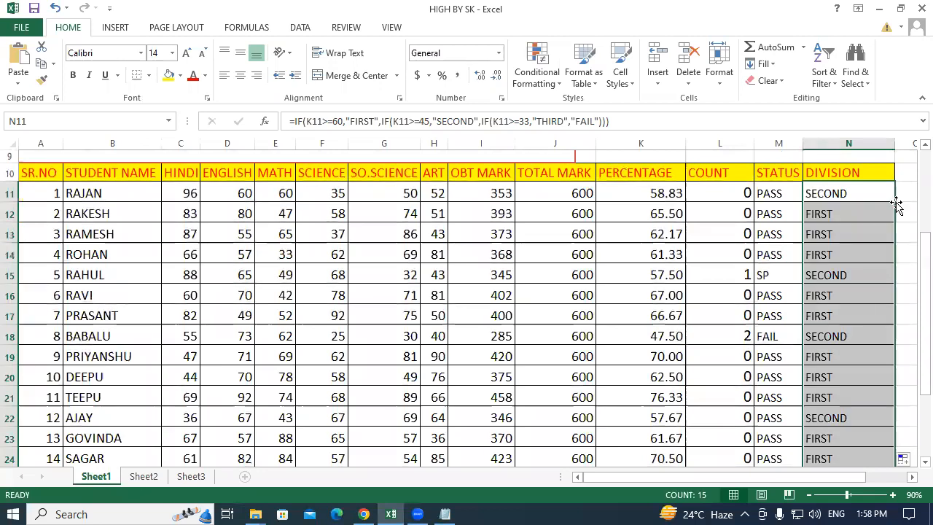
- Check the DIVISION results of the first students against their rows, including the COUNT and SO.SCIENCE mark in row 15
left_click(831, 195)
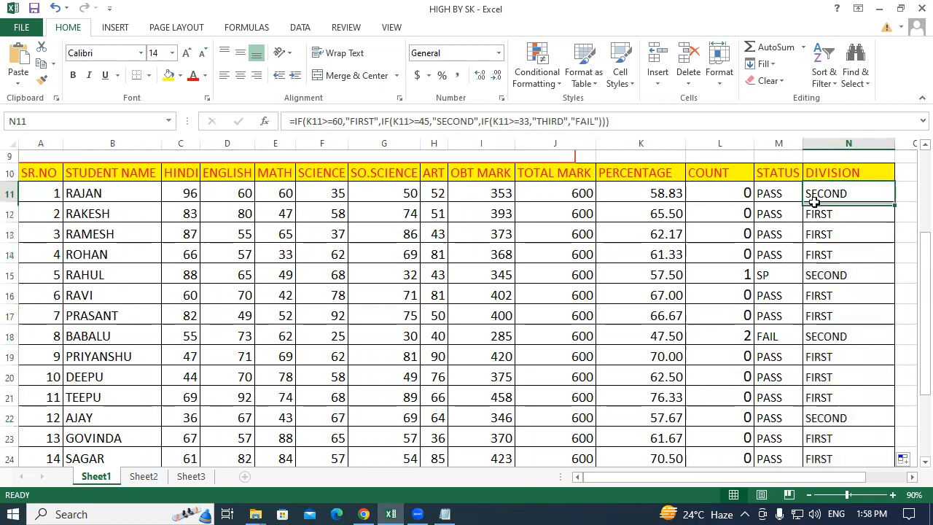
left_click(113, 198)
left_click(820, 193)
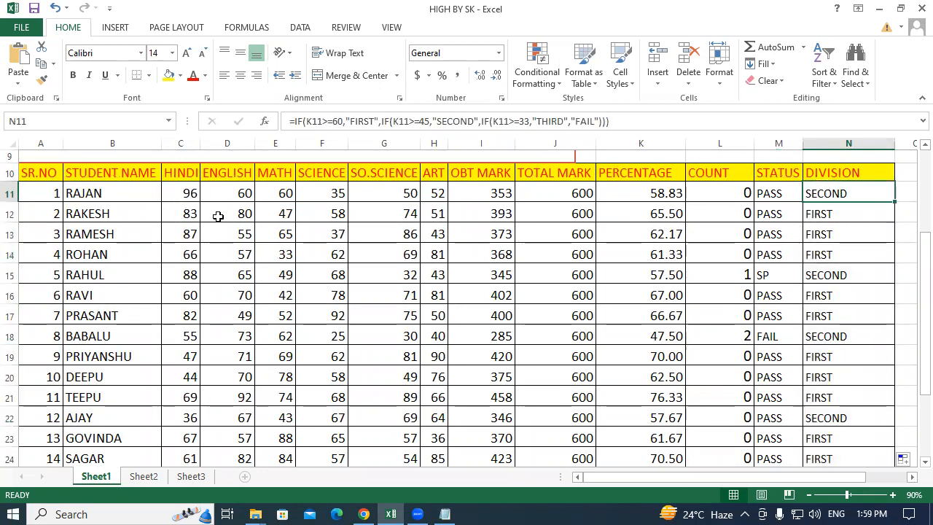
left_click(132, 214)
left_click(872, 217)
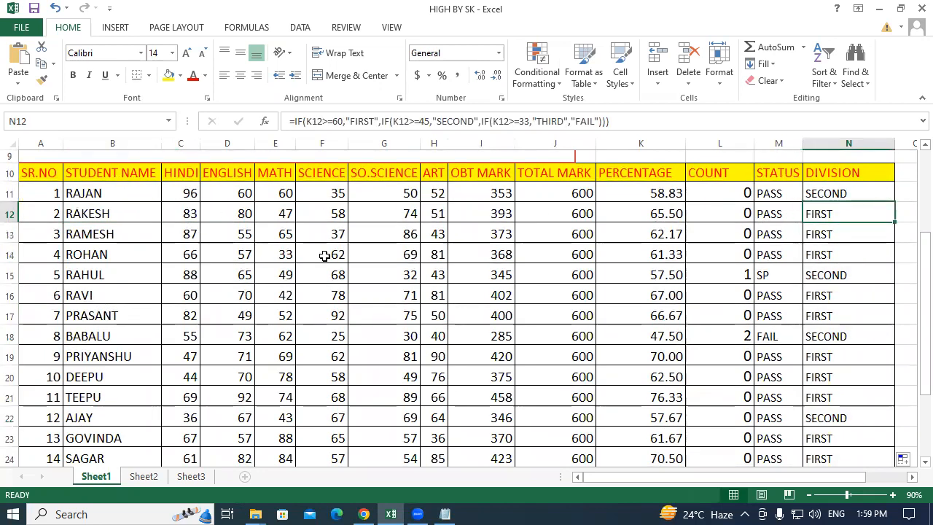
left_click(88, 235)
left_click(871, 237)
left_click(832, 274)
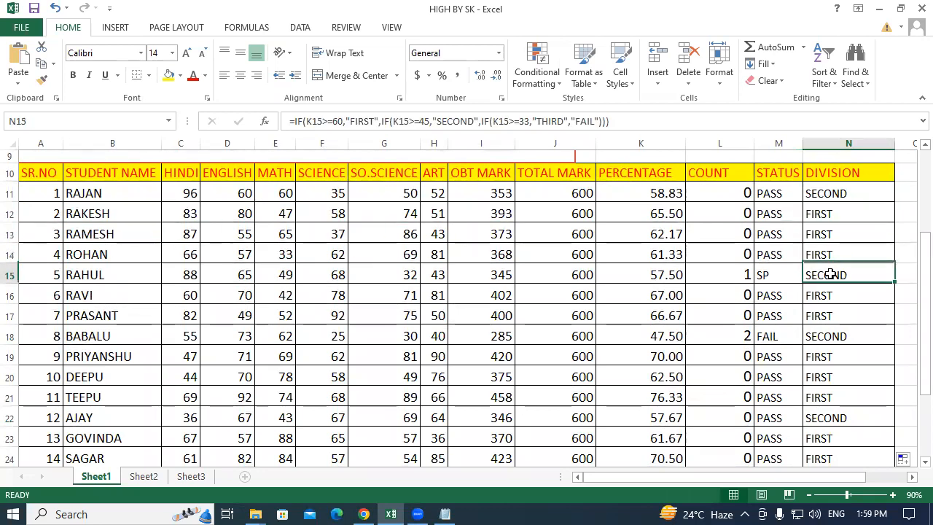
left_click(702, 276)
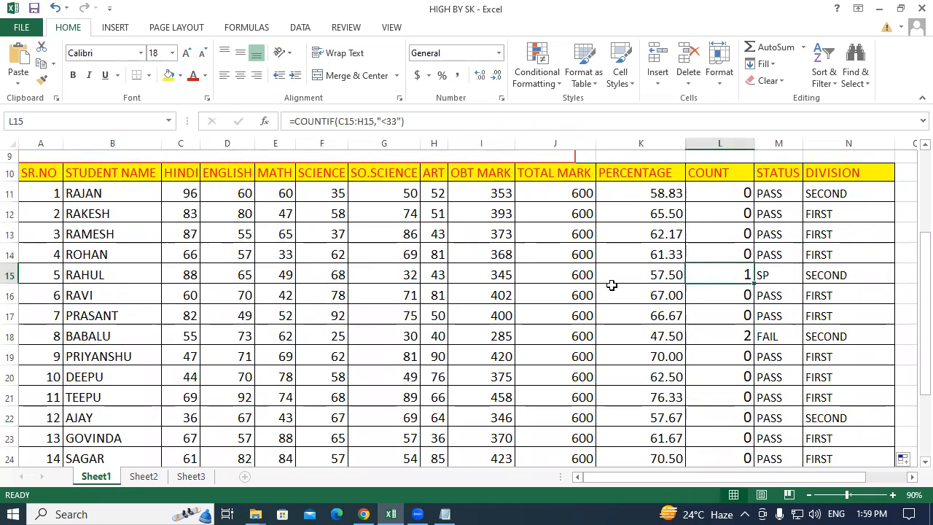
left_click(387, 277)
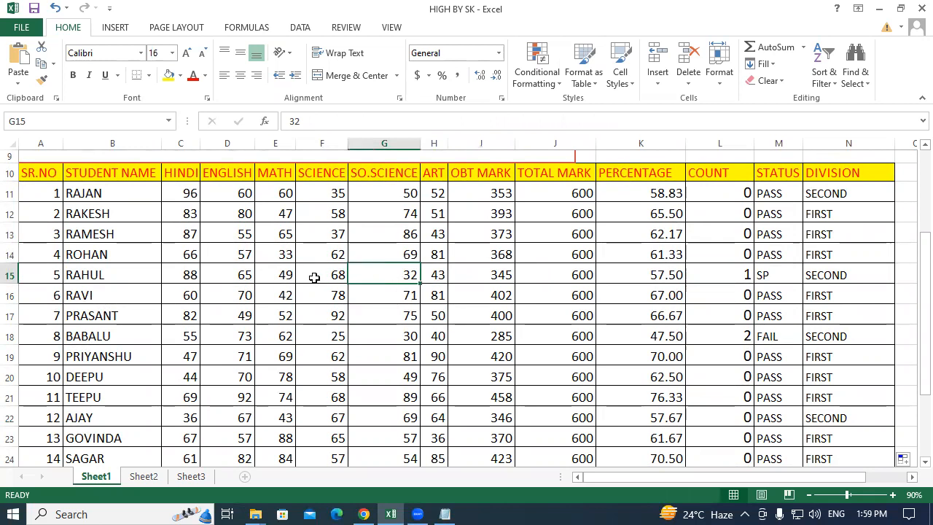
- Set the ENGLISH mark in D15 to 20 to test how the row's formulas respond
left_click(229, 279)
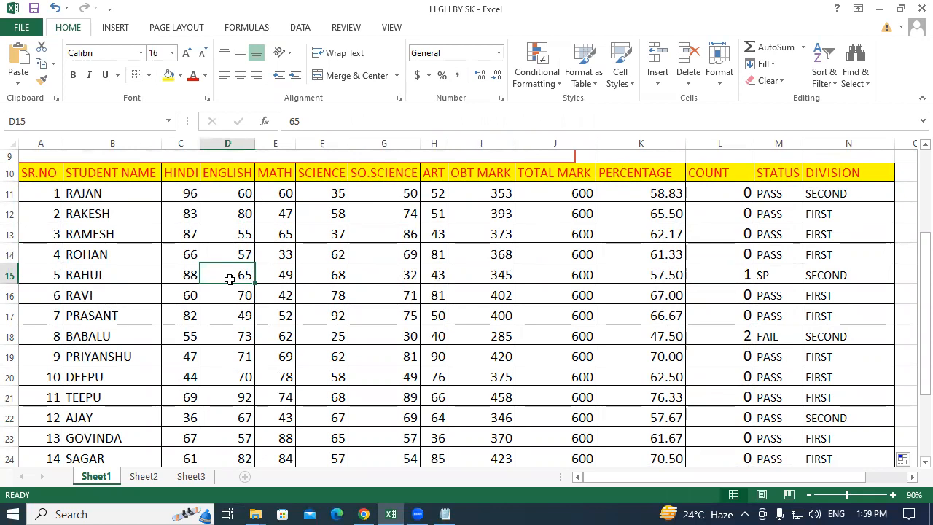
type("20")
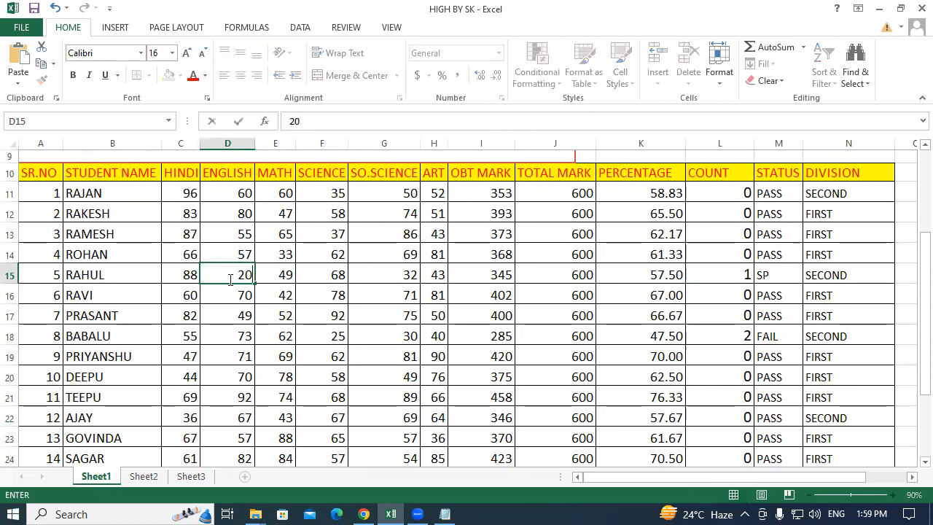
key("Return")
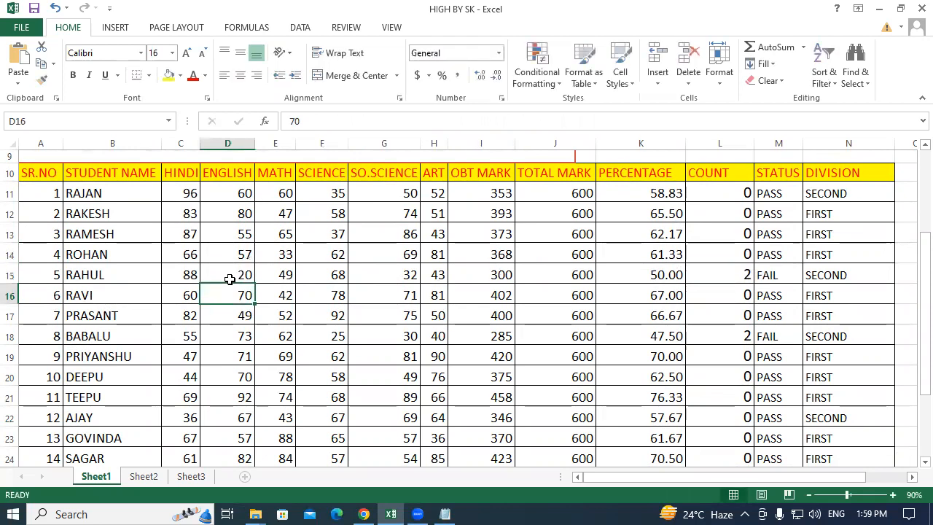